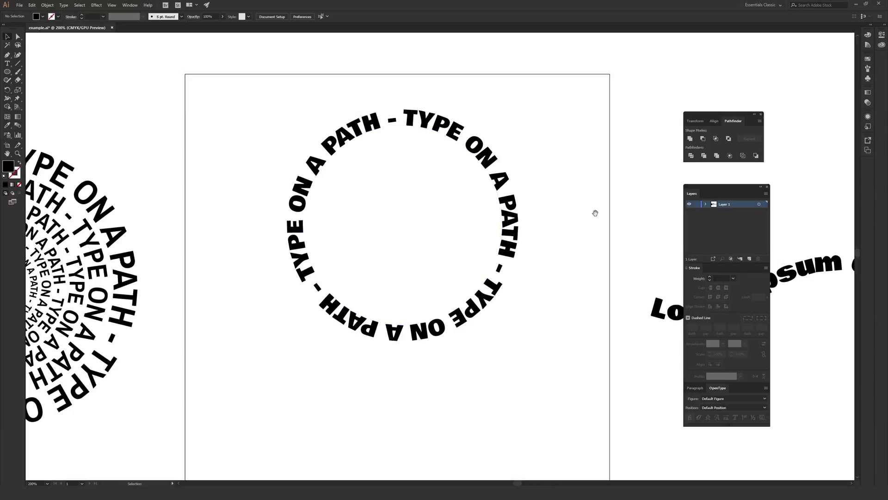
# Draw a solid black circle with the Ellipse Tool below the 'TYPE ON A PATH' ring
pyautogui.moveTo(626, 219); pyautogui.dragTo(274, 212)
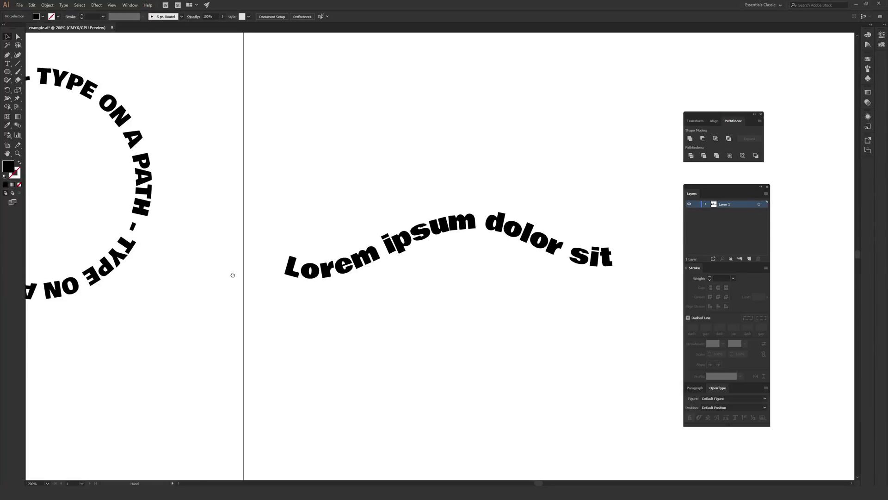
pyautogui.moveTo(232, 275); pyautogui.dragTo(490, 209)
pyautogui.moveTo(328, 295); pyautogui.dragTo(427, 236)
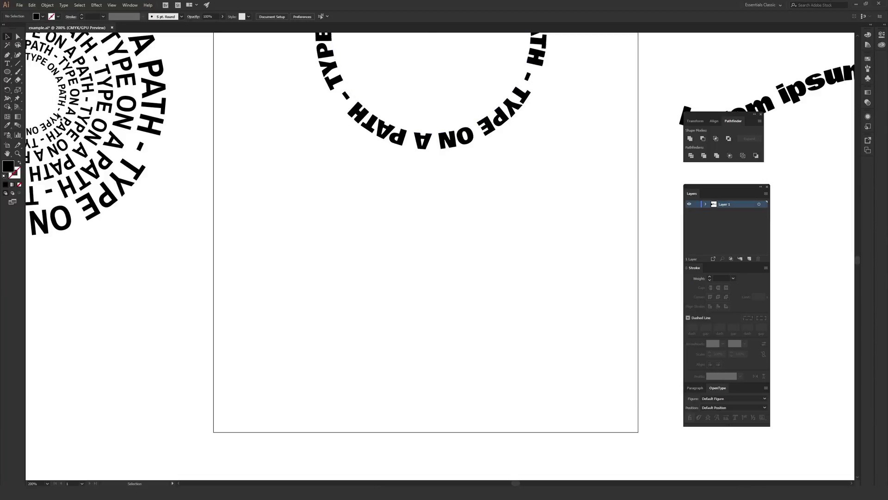
pyautogui.click(6, 71)
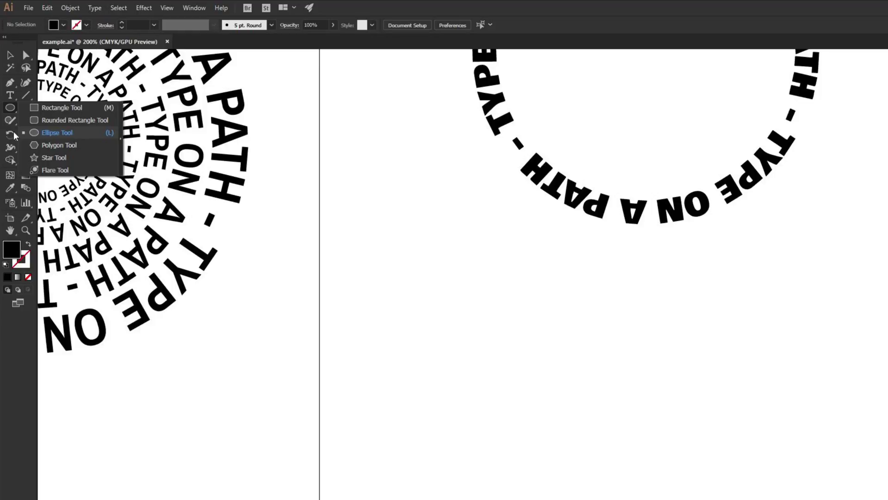
pyautogui.click(34, 108)
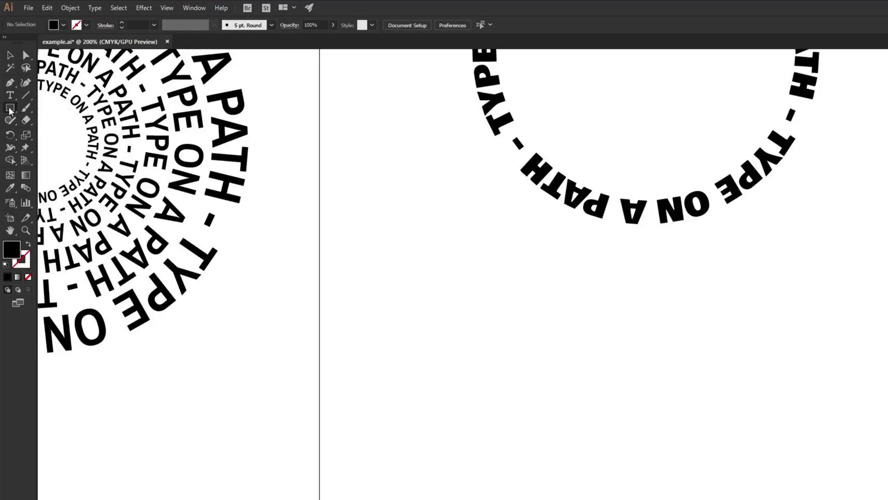
pyautogui.click(9, 109)
pyautogui.click(87, 137)
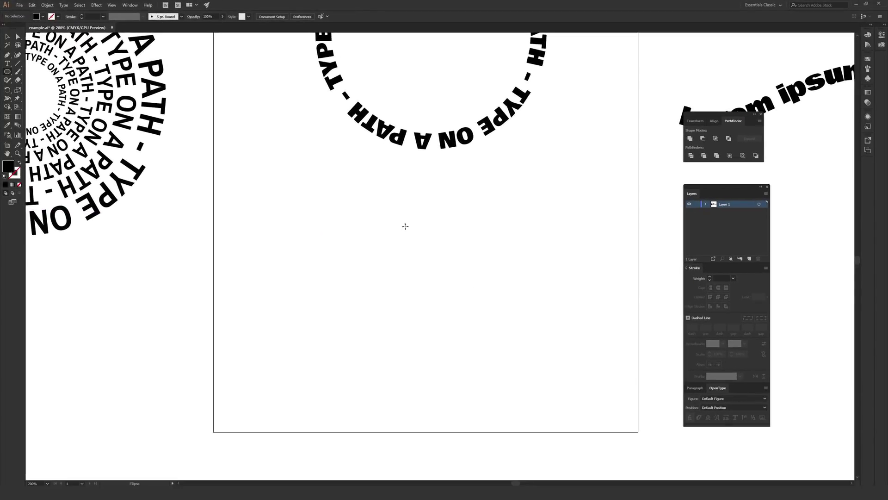
pyautogui.moveTo(357, 201); pyautogui.dragTo(550, 394)
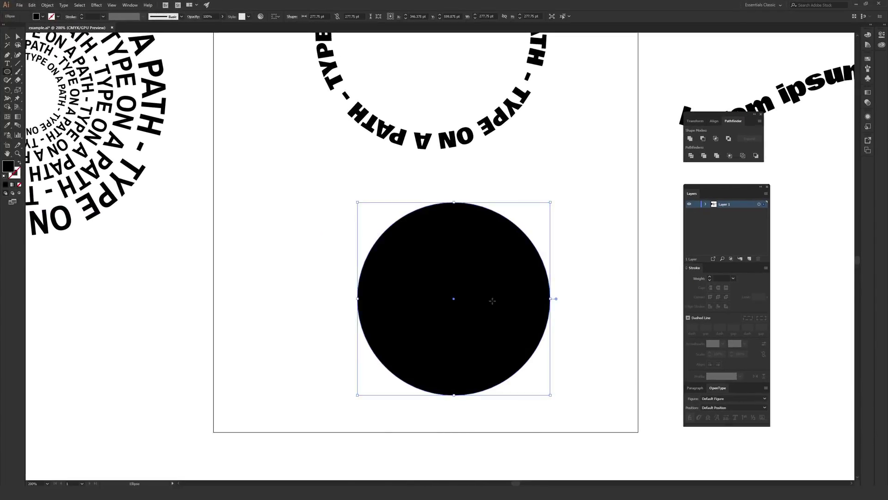
pyautogui.press('v')
pyautogui.moveTo(485, 291); pyautogui.dragTo(459, 284)
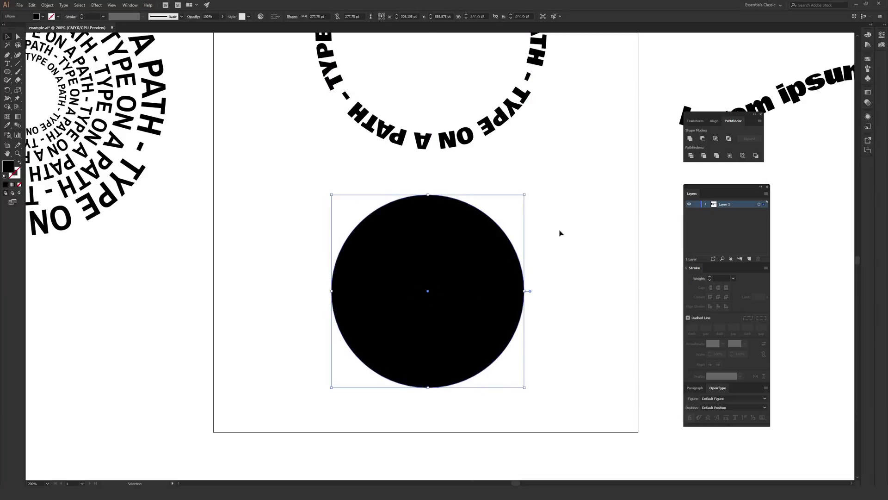
pyautogui.click(558, 231)
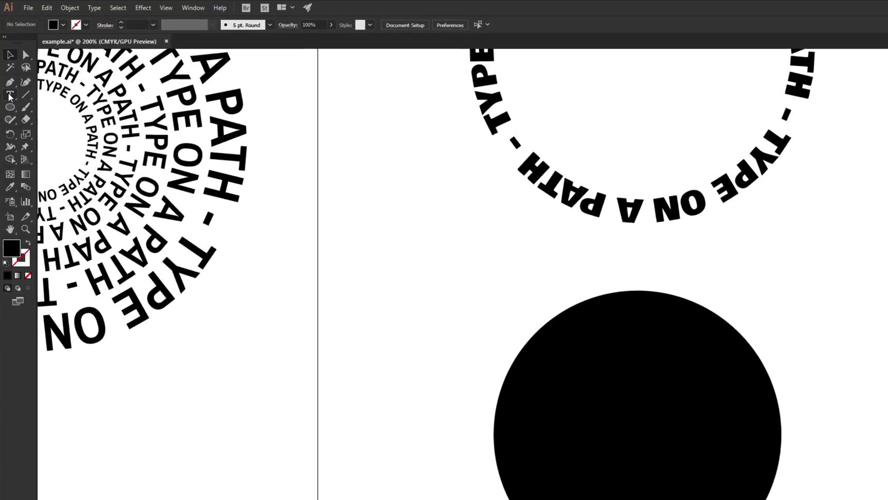
pyautogui.click(7, 64)
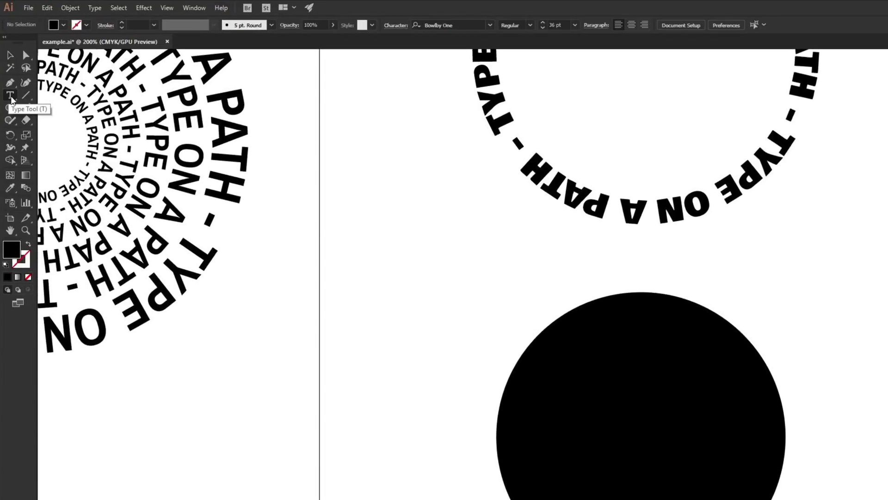
pyautogui.click(11, 98)
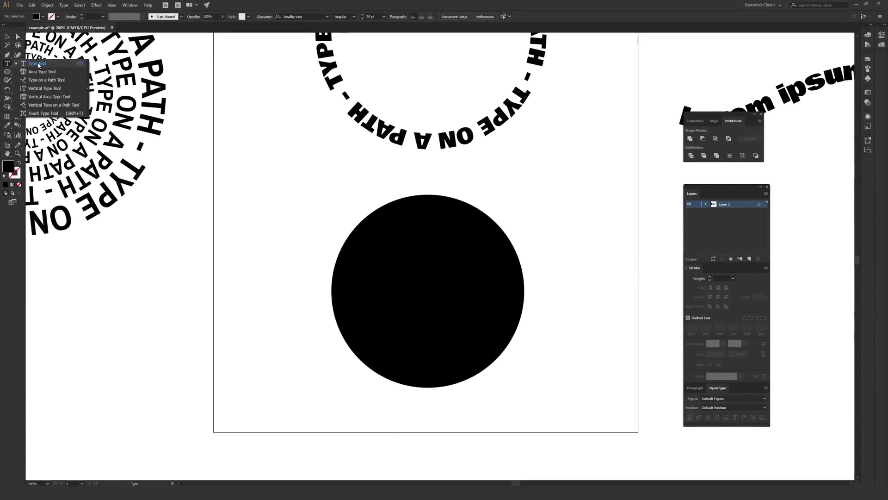
pyautogui.click(38, 65)
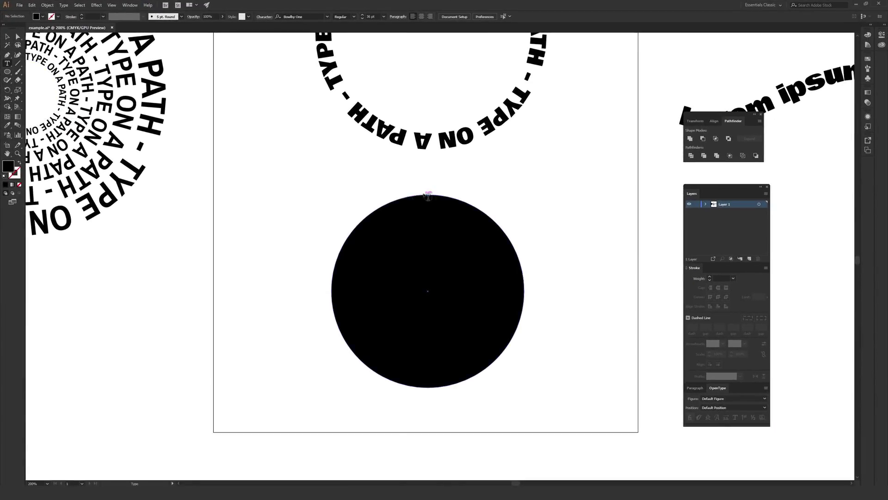
pyautogui.click(428, 195)
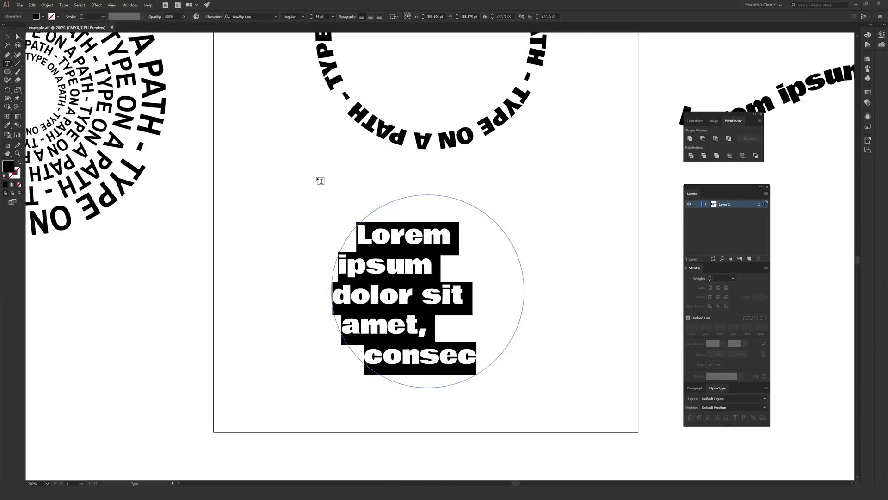
pyautogui.write('V')
pyautogui.hotkey('ctrl', 'z')
pyautogui.click(10, 38)
pyautogui.click(331, 167)
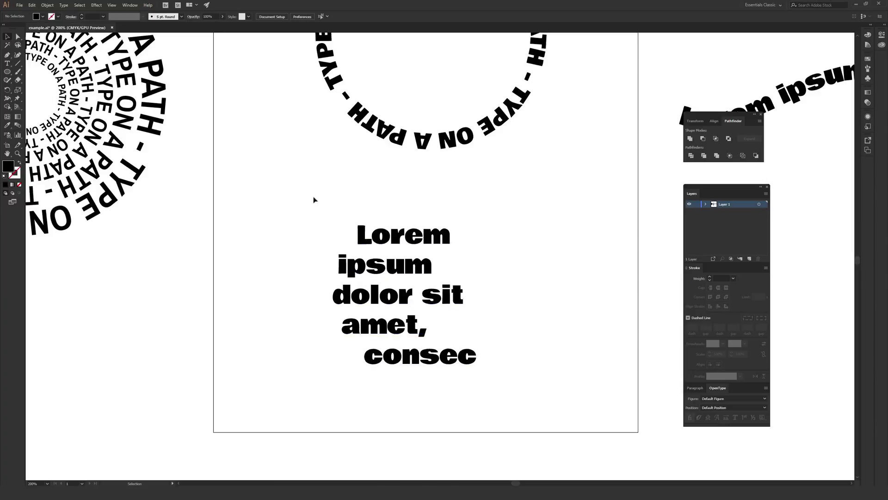
pyautogui.hotkey('ctrl', 'z')
pyautogui.hotkey('ctrl', 'z')
pyautogui.hotkey('ctrl', 'z')
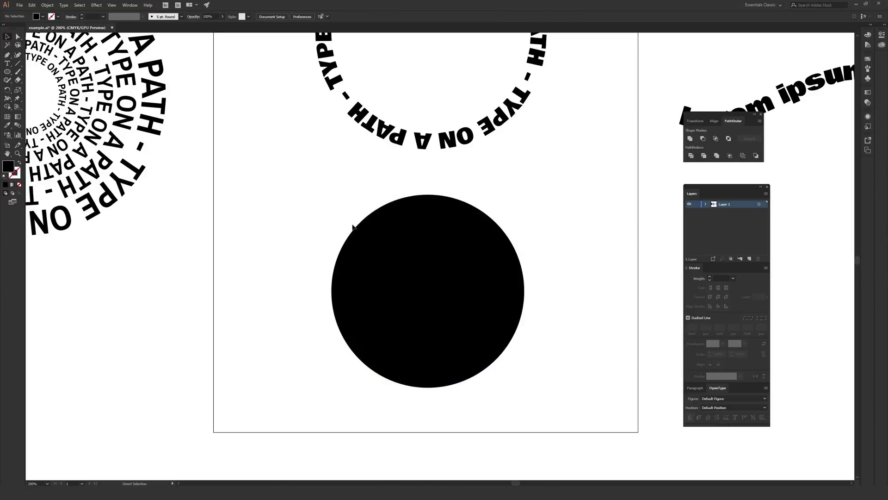
# Run repeating 'Type on a path - Type on' text around the circle's outline with the Type on a Path Tool
pyautogui.click(364, 217)
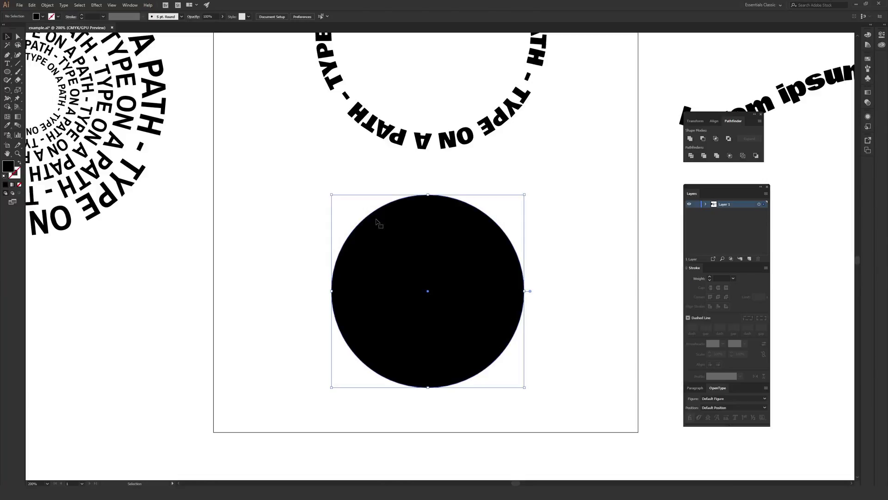
pyautogui.click(7, 65)
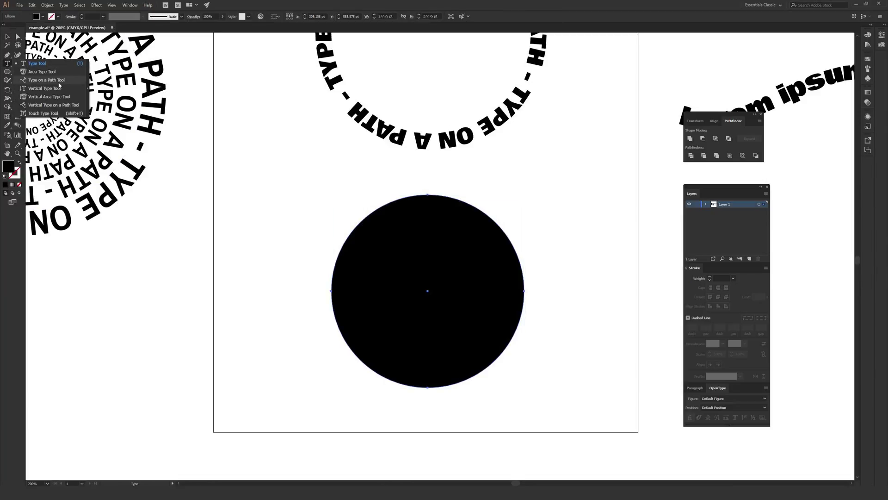
pyautogui.click(58, 81)
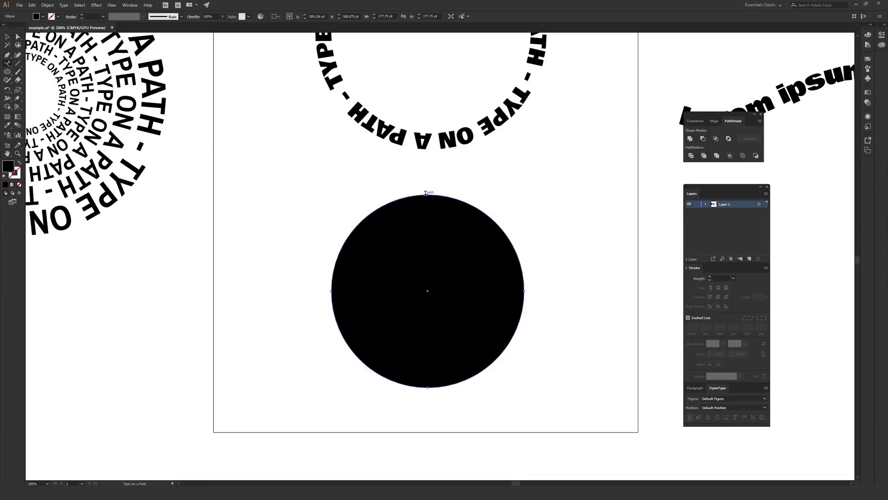
pyautogui.click(426, 193)
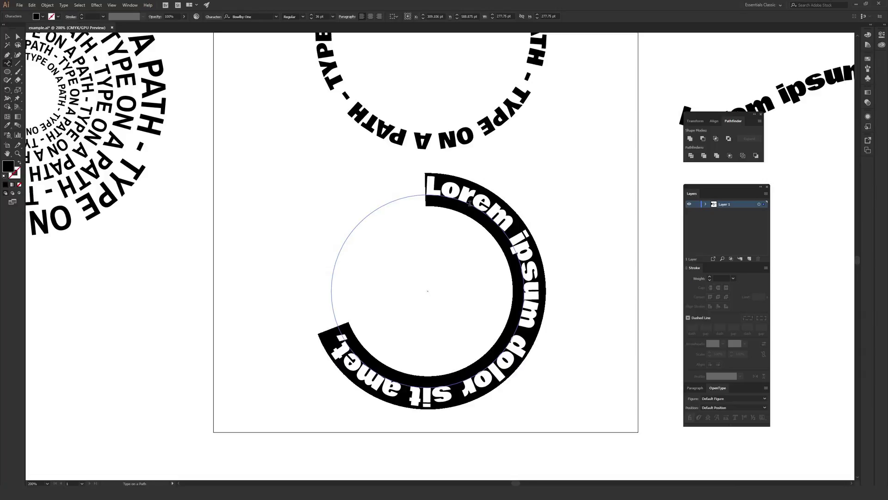
pyautogui.write('Type on a PA')
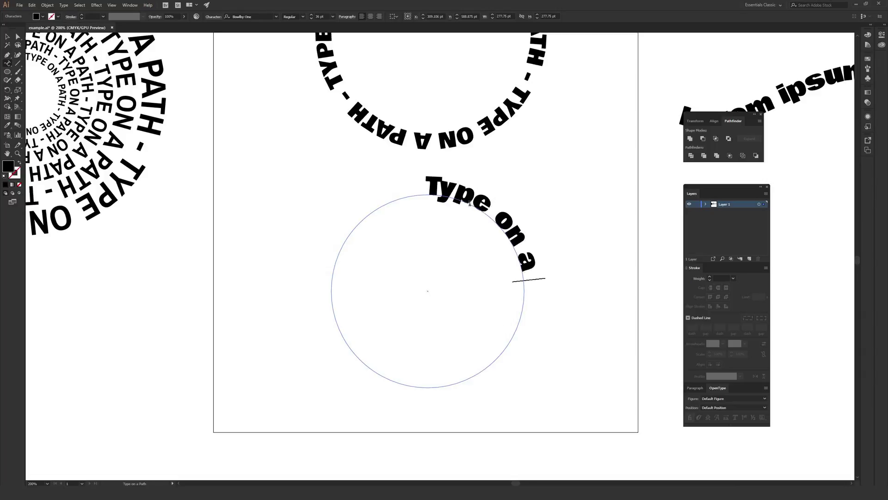
pyautogui.press('BackSpace')
pyautogui.press('BackSpace')
pyautogui.write('path - Type')
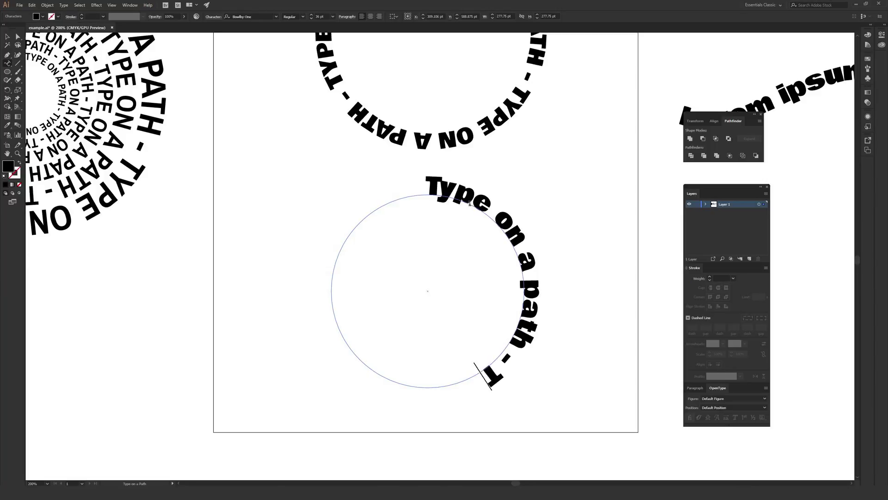
pyautogui.press('BackSpace')
pyautogui.press('BackSpace')
pyautogui.press('BackSpace')
pyautogui.press('BackSpace')
pyautogui.write('Type on')
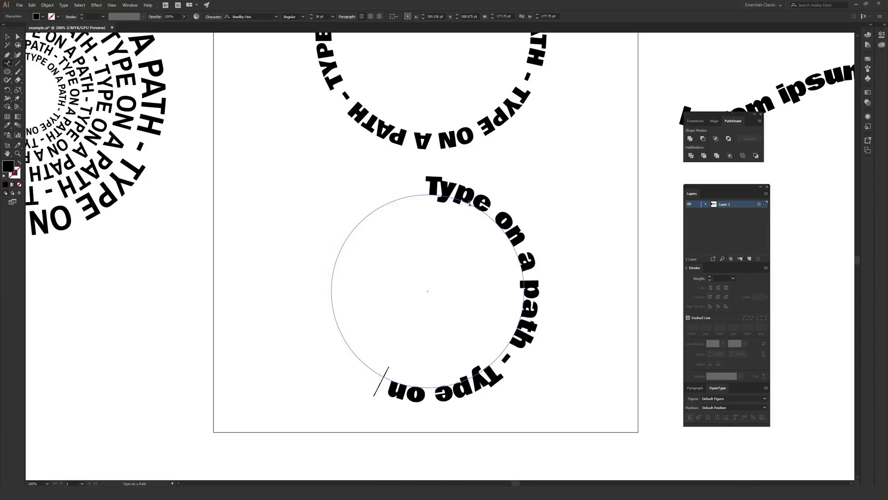
pyautogui.write(' a path')
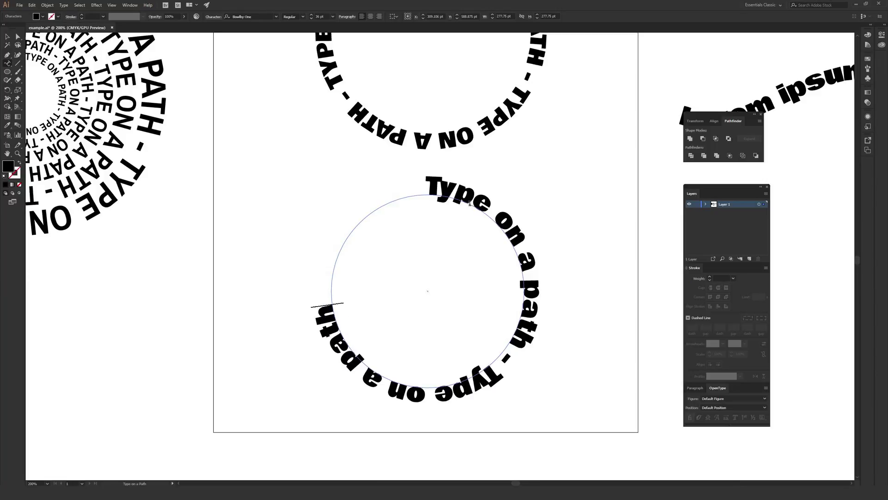
pyautogui.write(' - Type on')
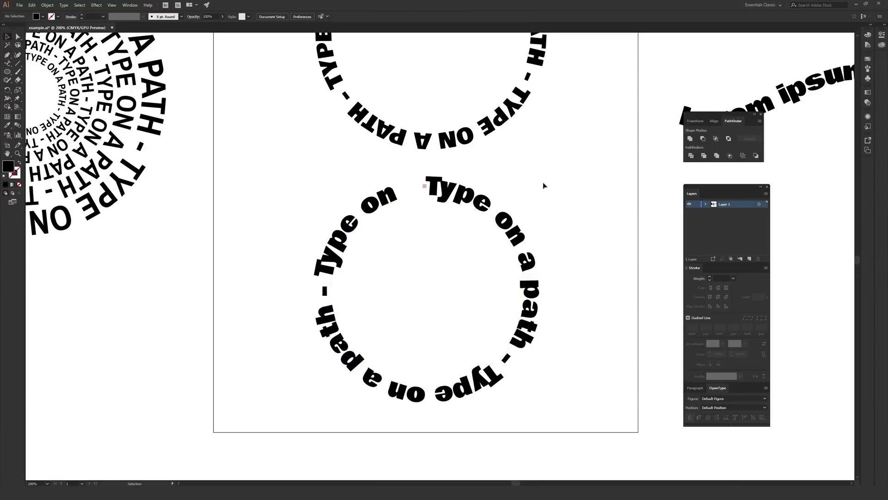
pyautogui.press('Escape')
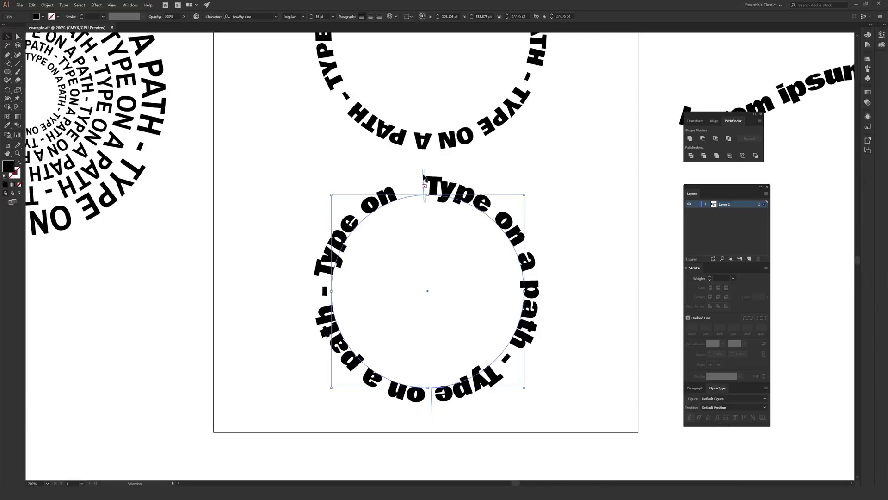
# Show the Character panel from Window > Type > Character and place it beside the circle
pyautogui.scroll(-2, 425, 177)
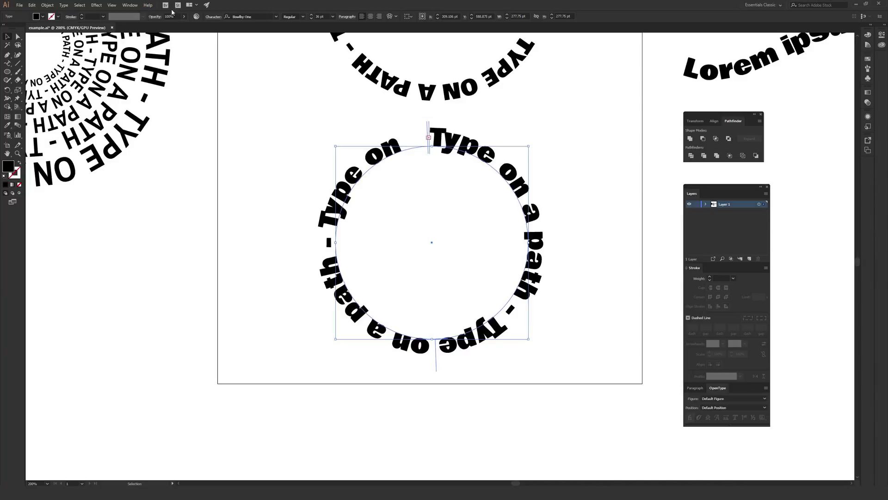
pyautogui.click(131, 6)
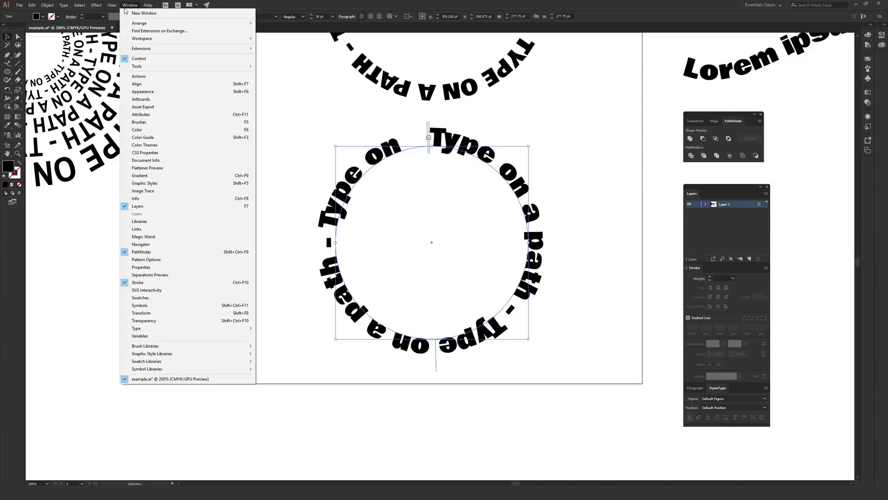
pyautogui.moveTo(160, 330)
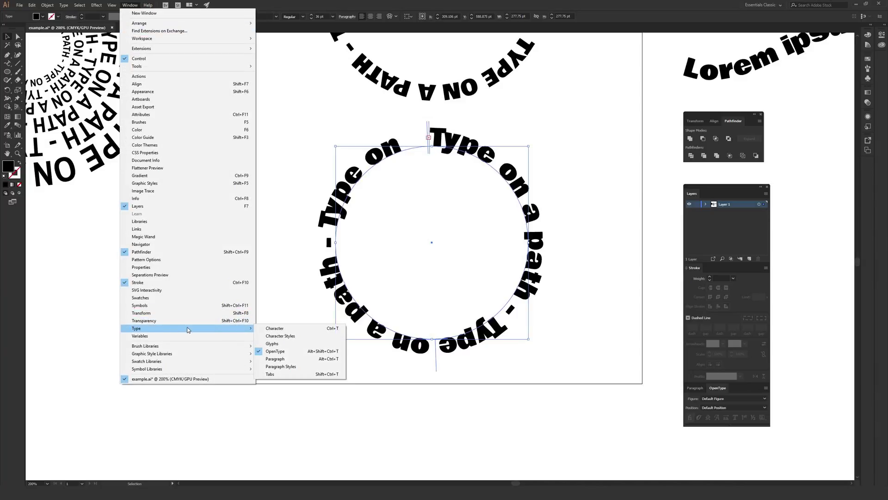
pyautogui.click(292, 329)
pyautogui.moveTo(567, 197); pyautogui.dragTo(592, 195)
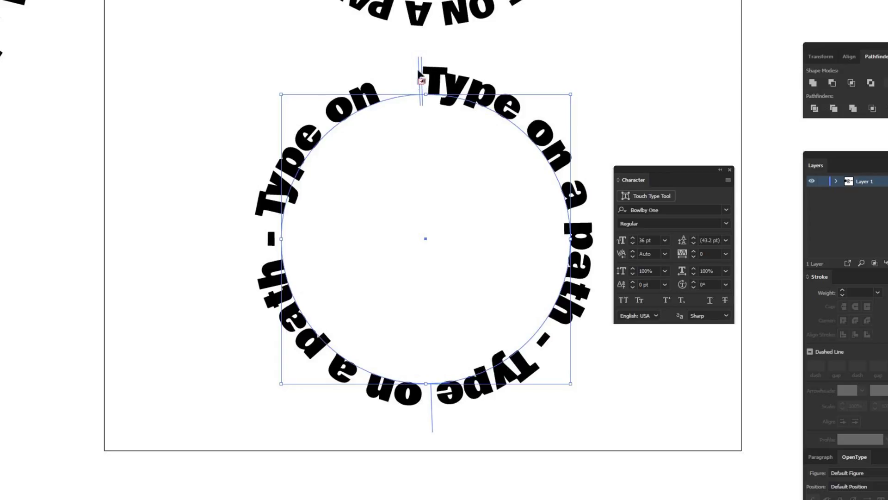
# Move the circular text's start point to the top of the circle so the text wraps fully around
pyautogui.moveTo(418, 69); pyautogui.dragTo(287, 188)
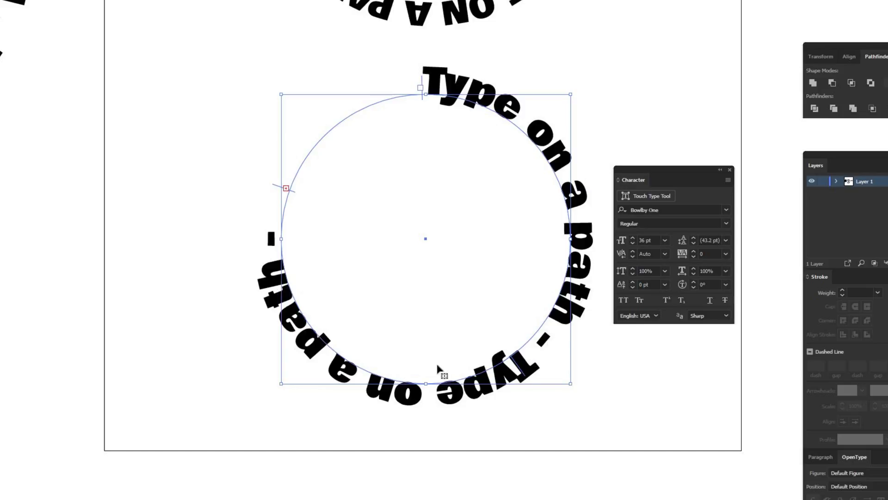
pyautogui.click(226, 191)
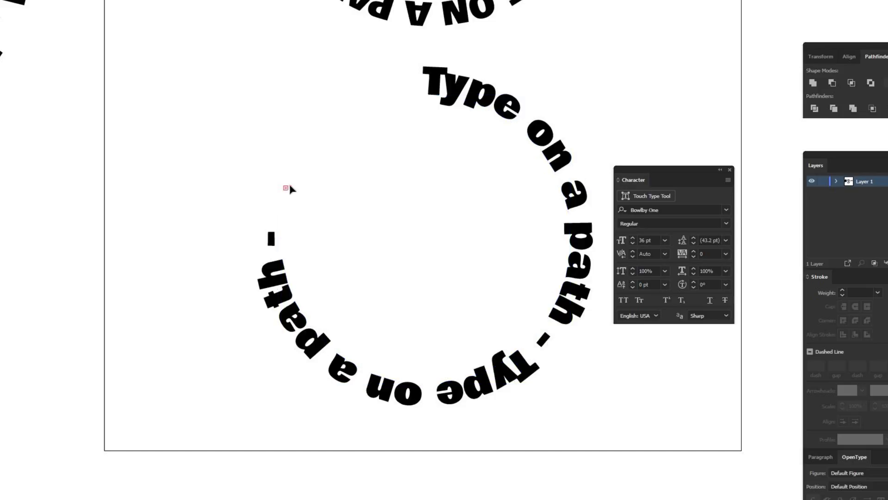
pyautogui.click(314, 140)
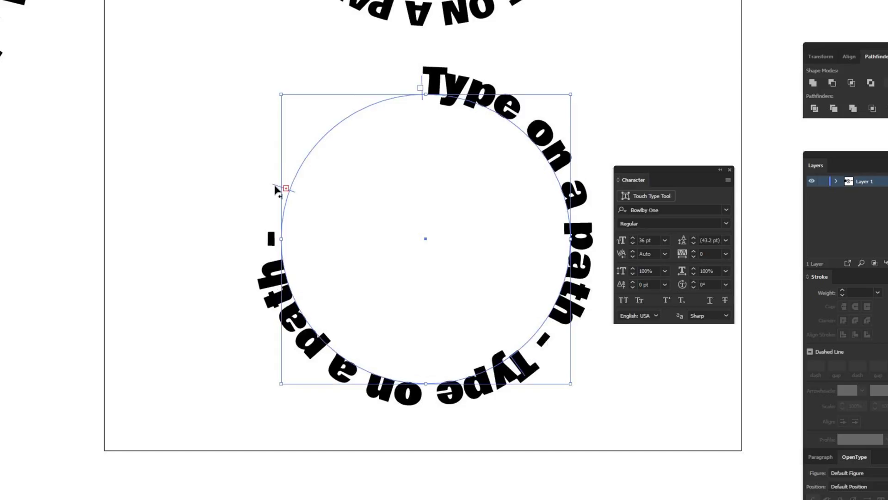
pyautogui.moveTo(277, 189); pyautogui.dragTo(421, 104)
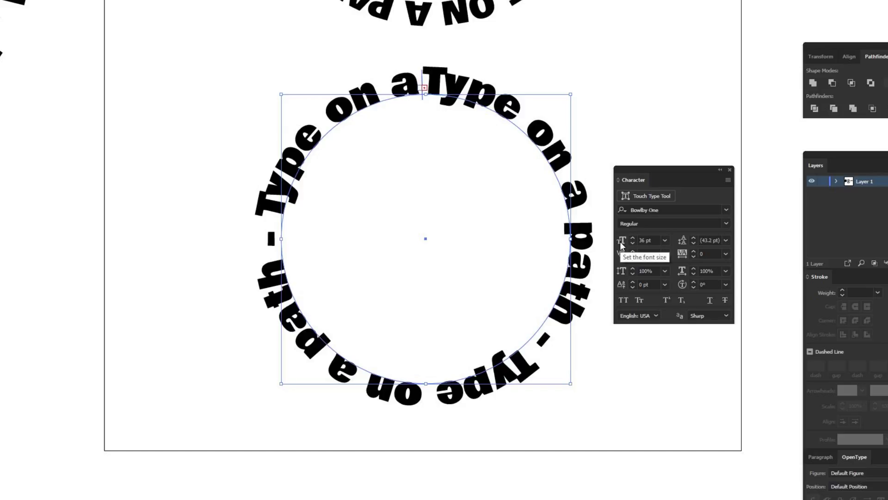
# Lower the circular text's font size by five steps in the Character panel
pyautogui.click(633, 242)
pyautogui.click(633, 242)
pyautogui.click(632, 243)
pyautogui.click(632, 242)
pyautogui.click(632, 243)
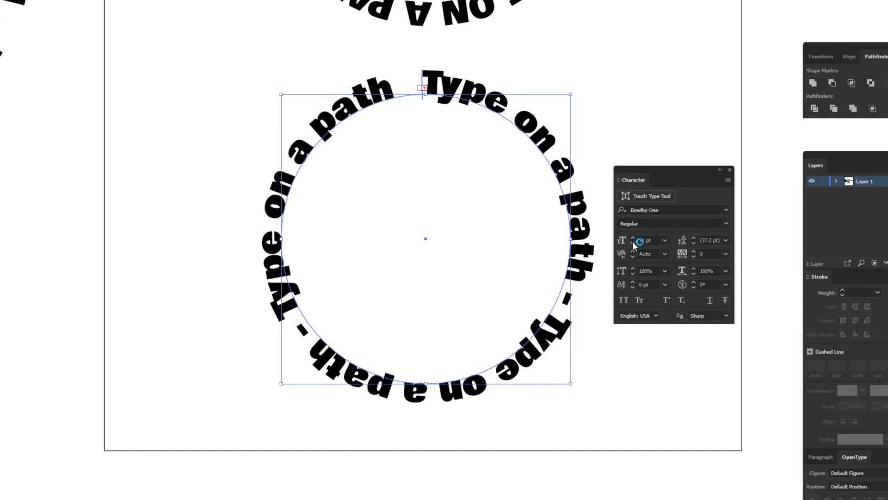
pyautogui.click(633, 243)
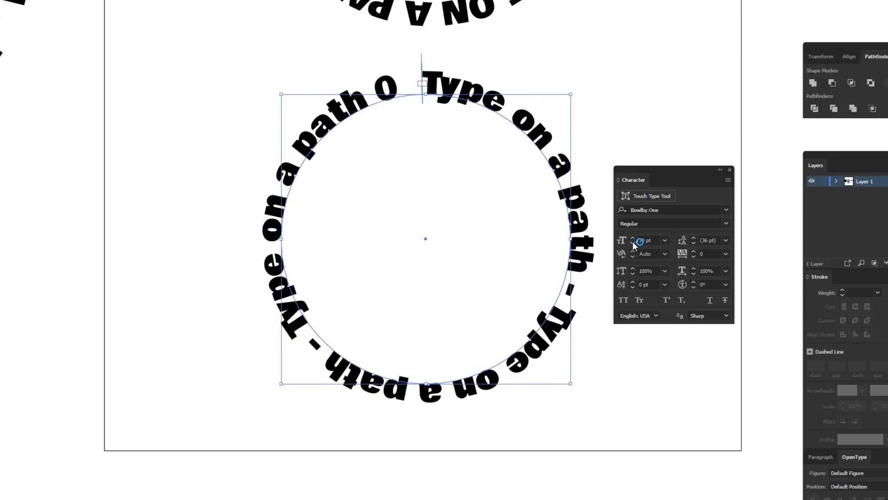
# Replace the stray O before 'Type' with a dash
pyautogui.click(397, 91)
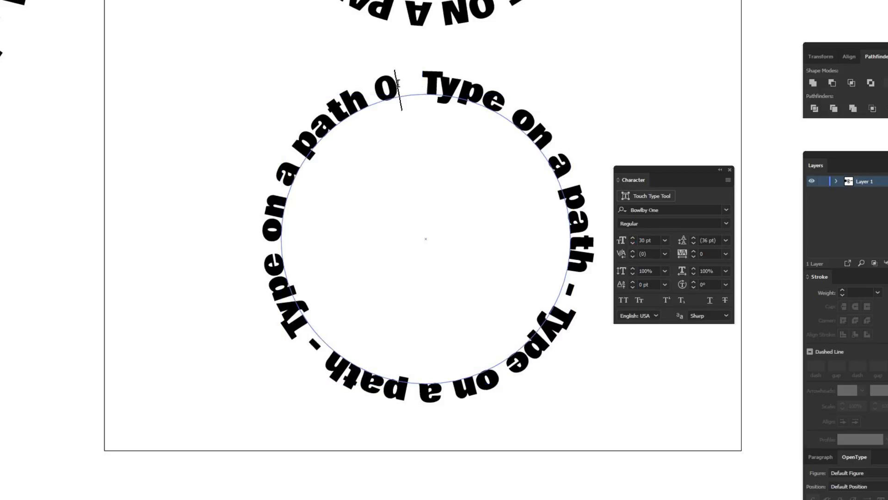
pyautogui.doubleClick(397, 83)
pyautogui.write('-')
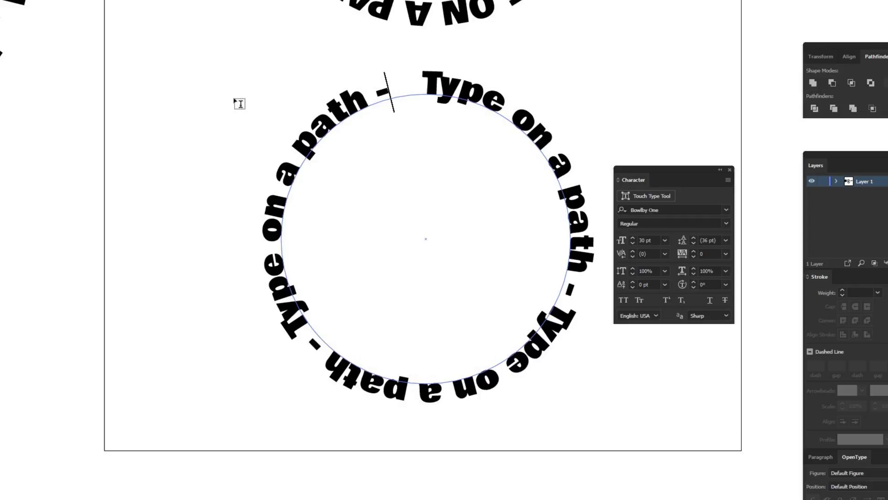
pyautogui.press('Escape')
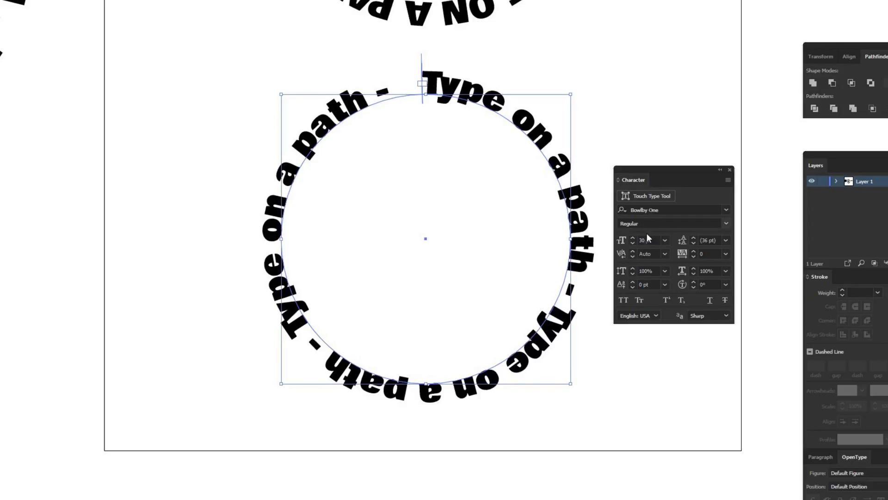
# Set the circular text to 31 pt and recenter the circle in view
pyautogui.click(634, 238)
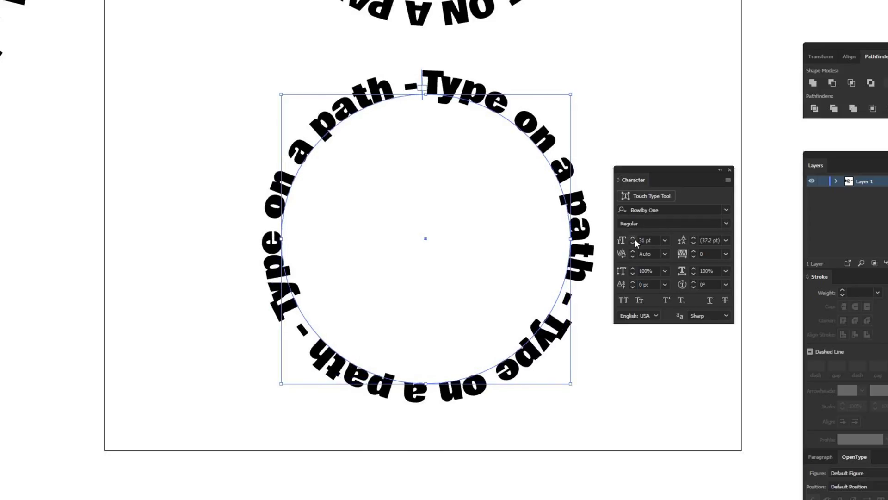
pyautogui.click(657, 90)
pyautogui.moveTo(654, 89); pyautogui.dragTo(628, 80)
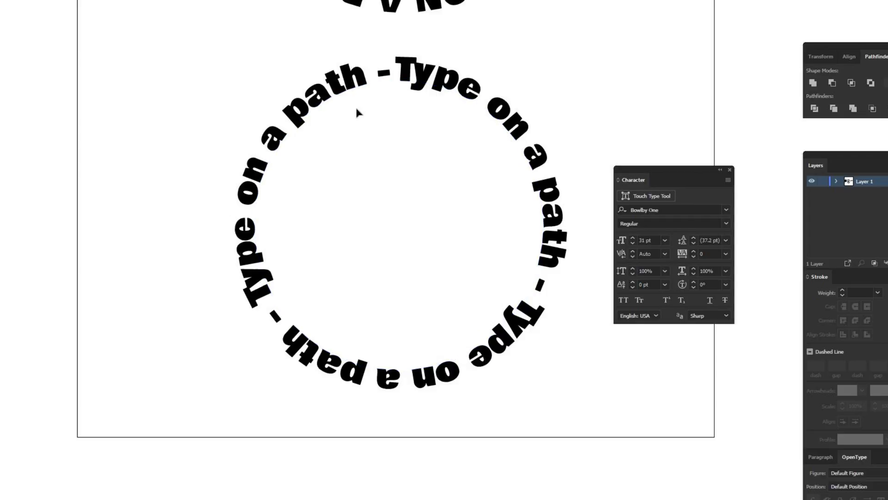
# Delete one 'Type on a path -' repetition from the left side of the circular text
pyautogui.doubleClick(350, 89)
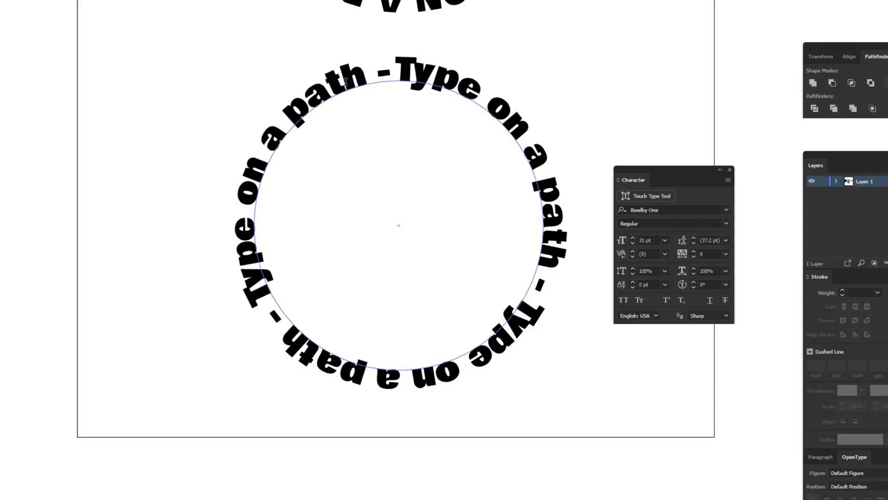
pyautogui.moveTo(379, 72); pyautogui.dragTo(273, 322)
pyautogui.press('BackSpace')
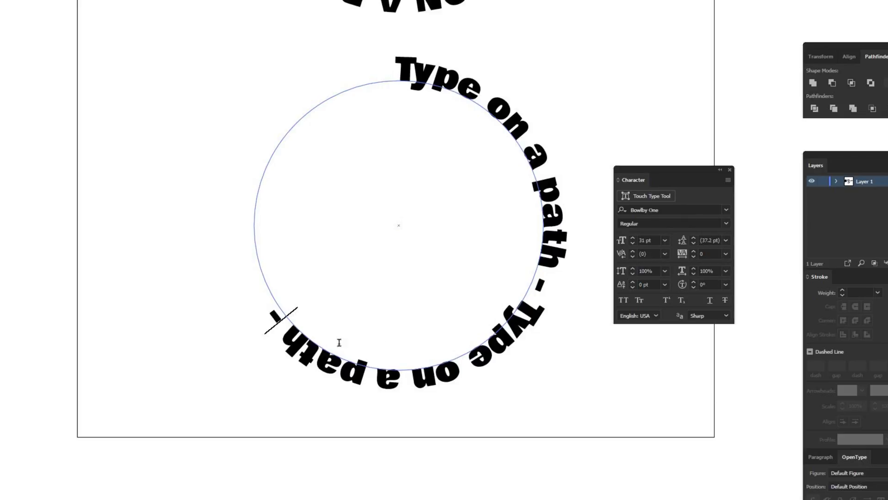
pyautogui.press('Escape')
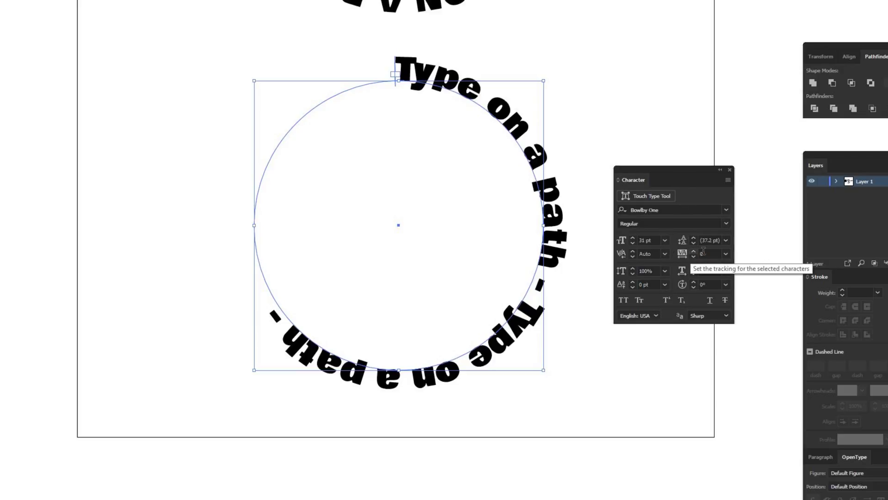
pyautogui.click(725, 254)
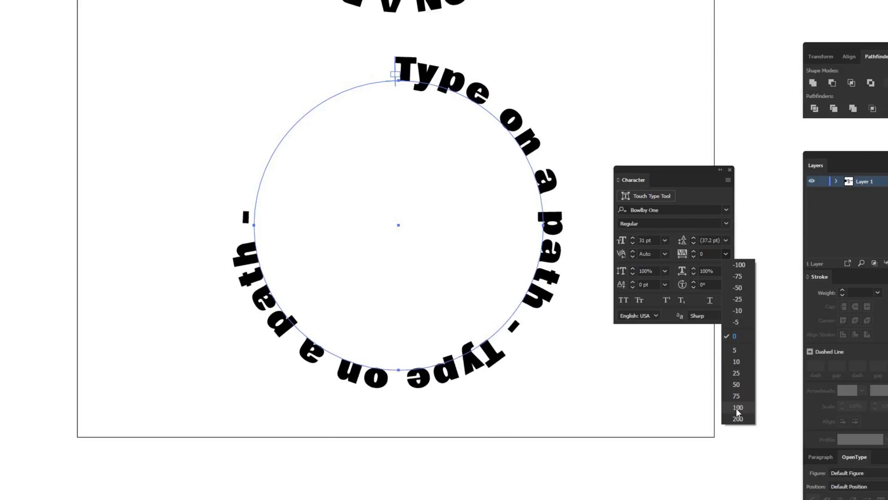
pyautogui.click(737, 420)
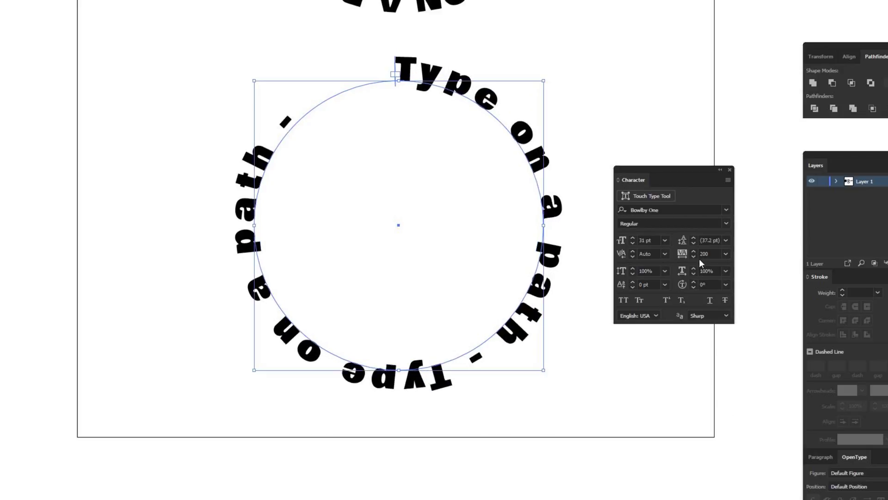
pyautogui.click(701, 254)
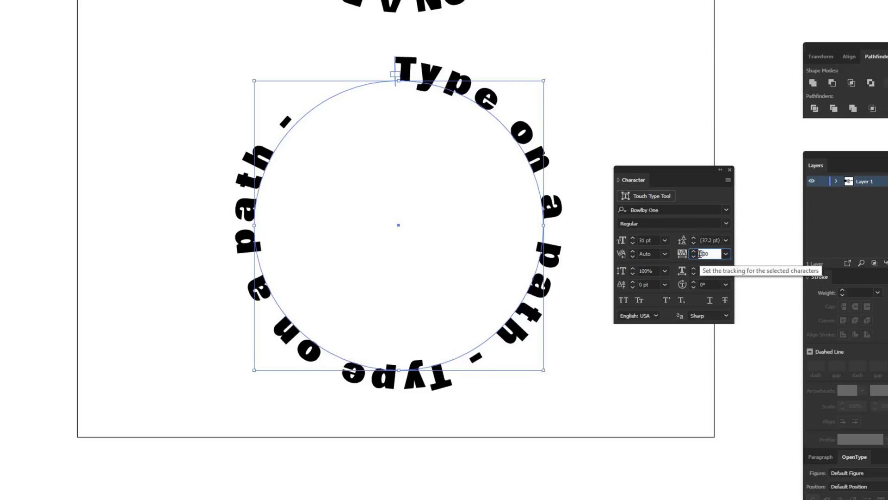
pyautogui.write('300')
pyautogui.press('Return')
pyautogui.click(550, 120)
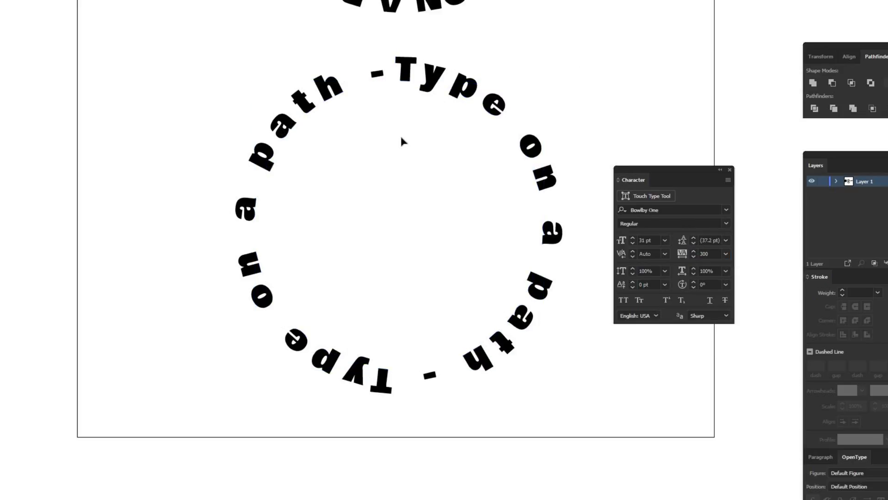
pyautogui.hotkey('ctrl', 'z')
pyautogui.click(724, 254)
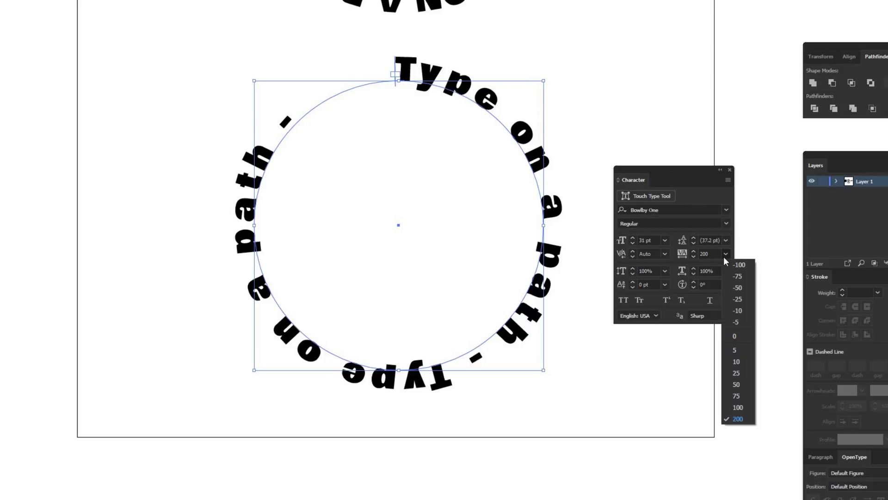
pyautogui.click(733, 370)
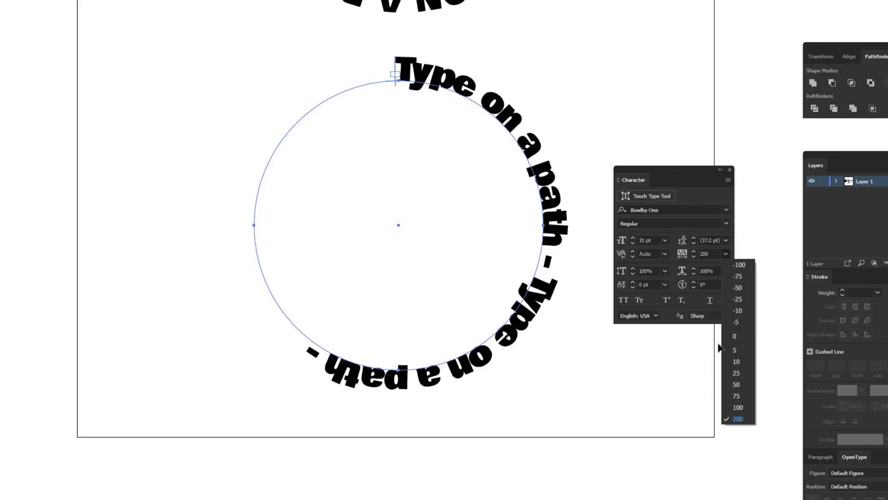
# Raise the circular text's font size to 48 pt, then settle on 47 pt
pyautogui.click(632, 238)
pyautogui.click(632, 238)
pyautogui.click(631, 238)
pyautogui.click(631, 238)
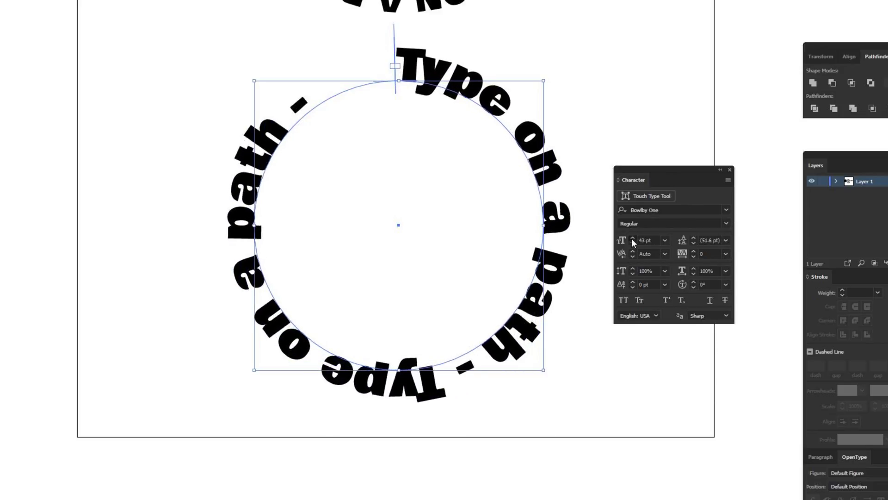
pyautogui.click(632, 239)
pyautogui.click(632, 238)
pyautogui.click(631, 238)
pyautogui.click(632, 238)
pyautogui.click(632, 239)
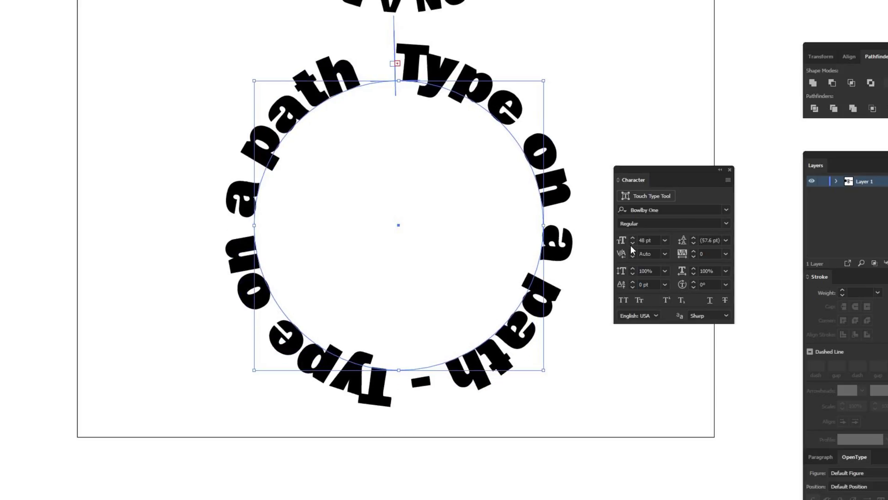
pyautogui.click(632, 243)
pyautogui.click(601, 36)
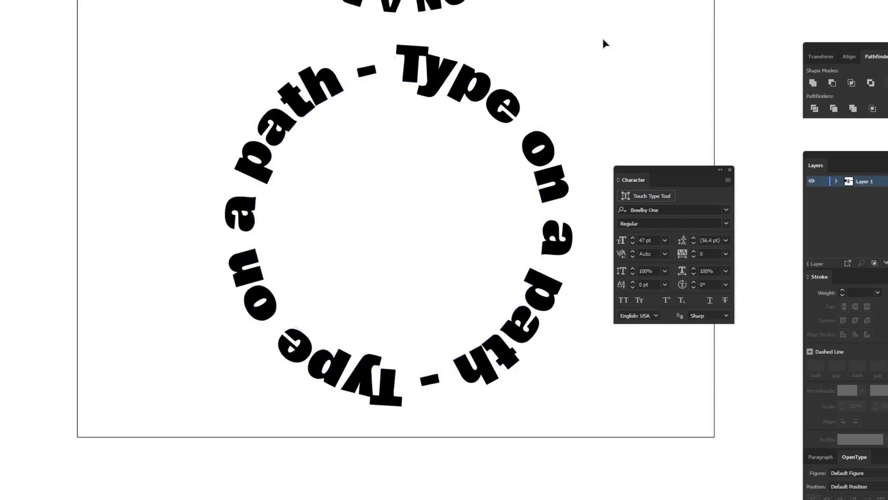
# Set the circular text's tracking to 2 in the Character panel
pyautogui.click(474, 108)
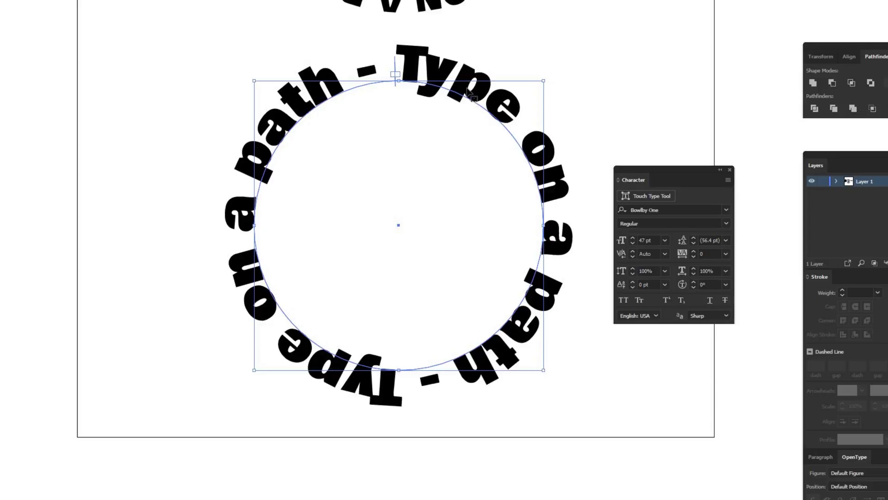
pyautogui.click(693, 251)
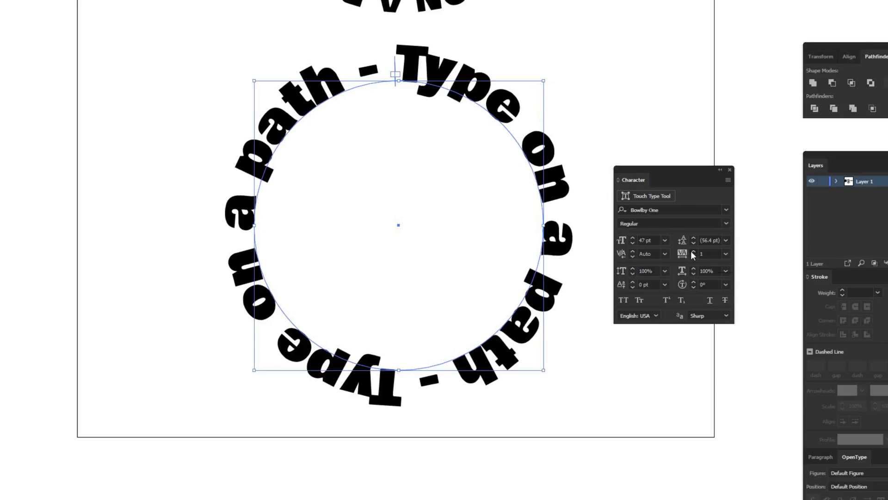
pyautogui.click(693, 251)
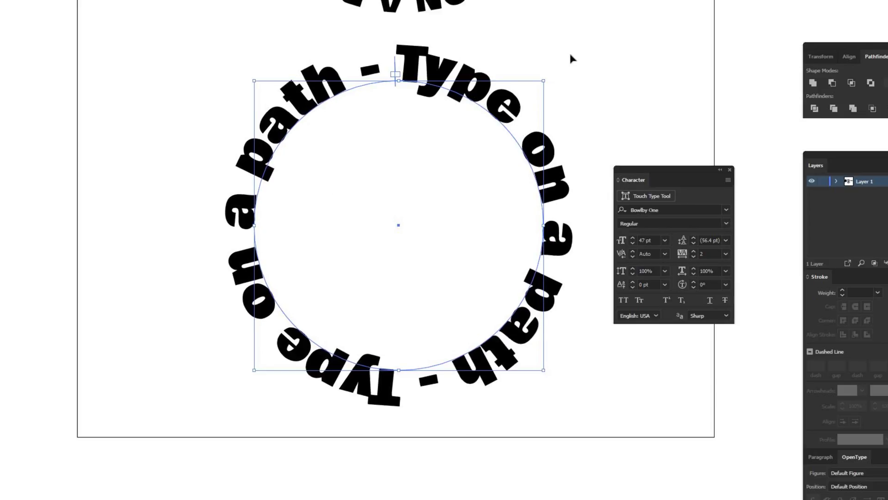
pyautogui.click(601, 75)
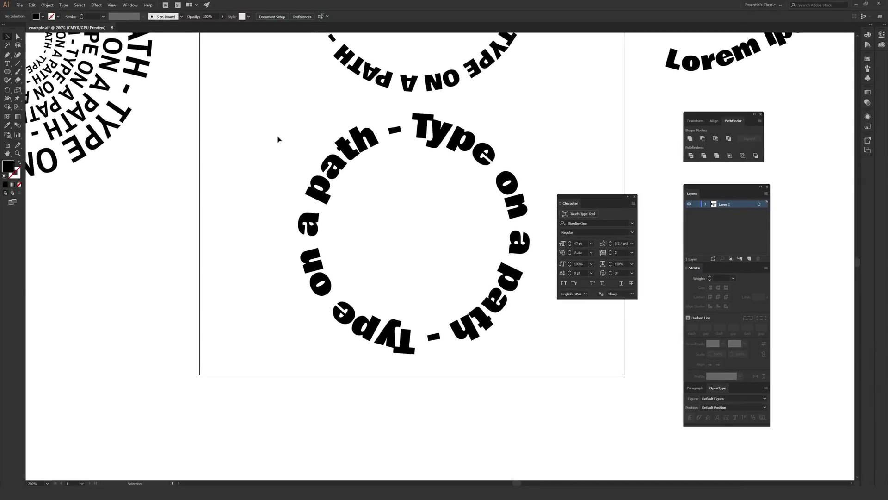
# Open Type on a Path Options for the circular text and move the dialog aside
pyautogui.click(451, 214)
pyautogui.moveTo(596, 198)
pyautogui.mouseDown()
pyautogui.moveTo(619, 294)
pyautogui.moveTo(634, 325)
pyautogui.moveTo(642, 323)
pyautogui.mouseUp()
pyautogui.click(399, 195)
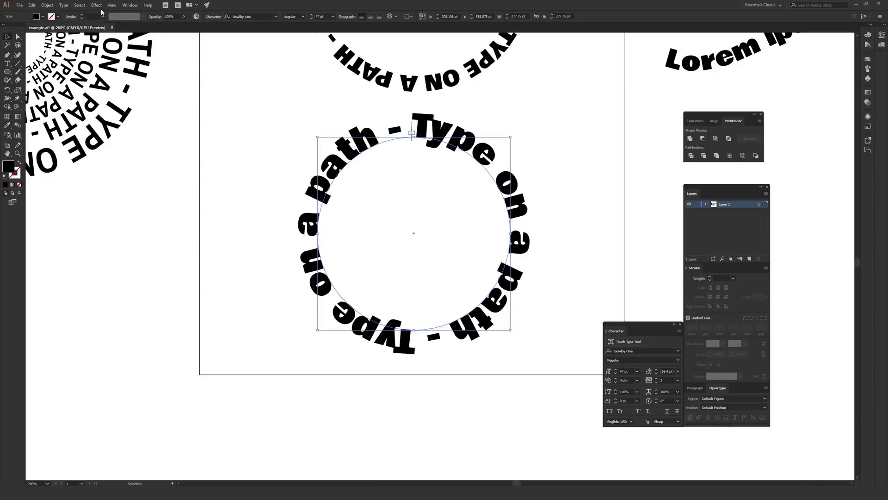
pyautogui.click(64, 4)
pyautogui.click(66, 4)
pyautogui.click(64, 5)
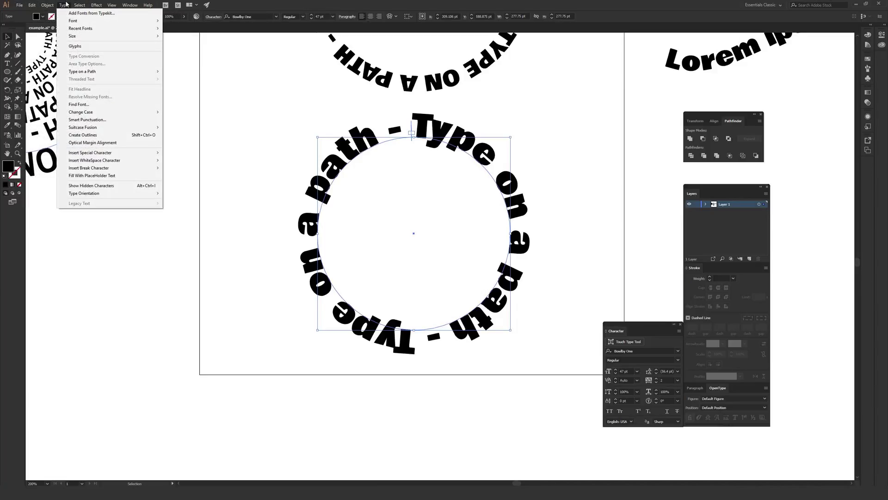
pyautogui.moveTo(89, 73)
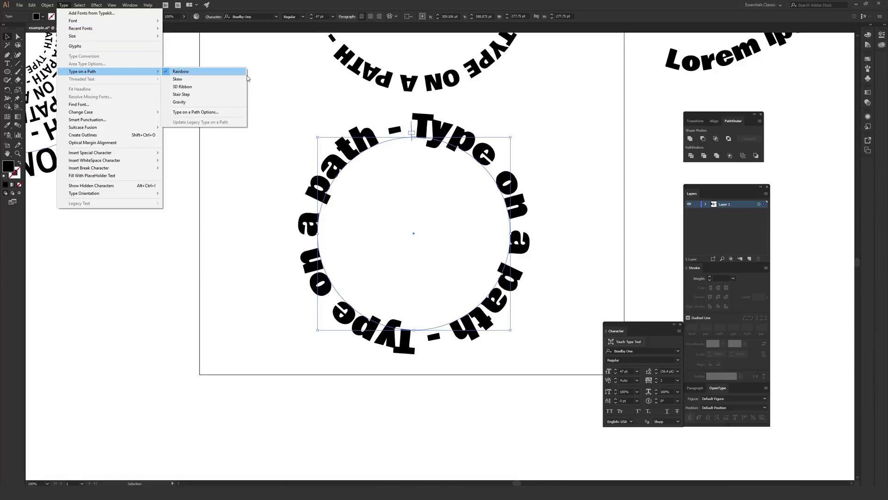
pyautogui.click(219, 114)
pyautogui.moveTo(670, 188); pyautogui.dragTo(591, 195)
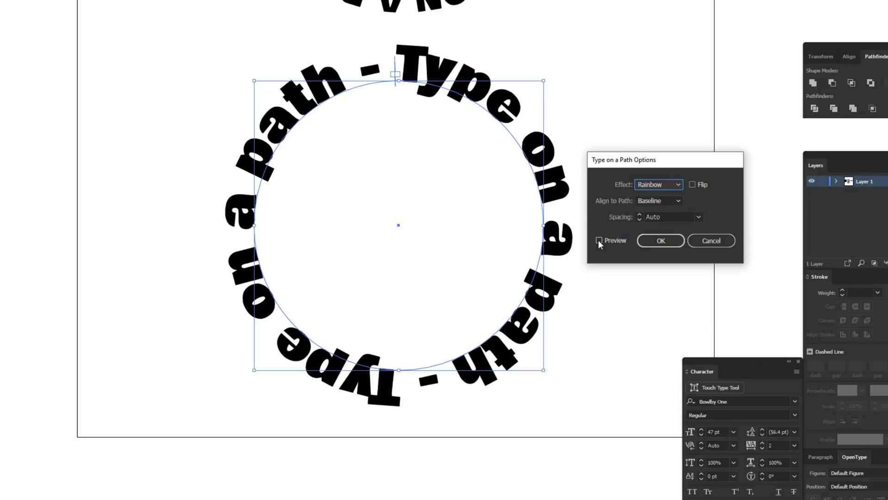
# Turn on Preview and try the Skew and 3D Ribbon effects on the circular text
pyautogui.click(599, 240)
pyautogui.click(663, 183)
pyautogui.click(661, 204)
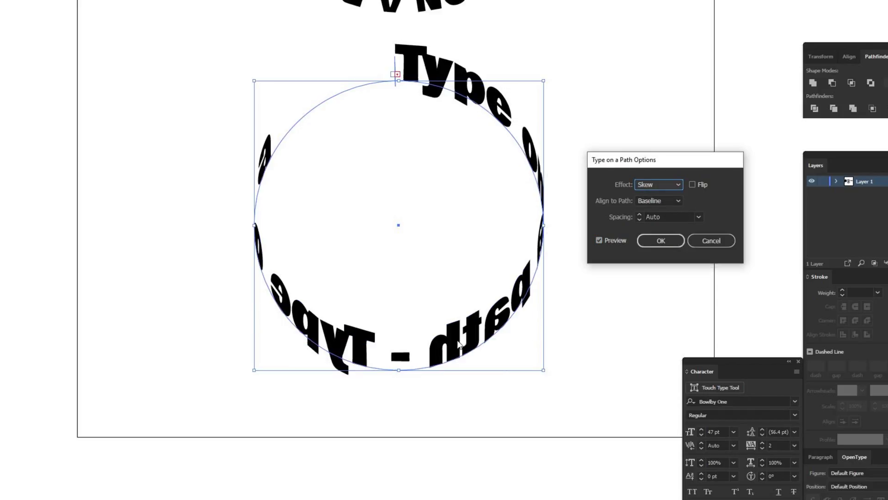
pyautogui.click(651, 183)
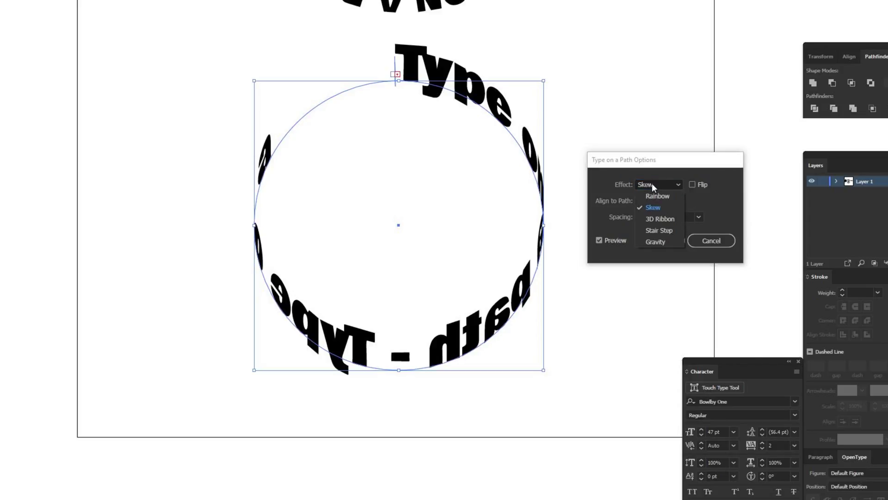
pyautogui.click(659, 218)
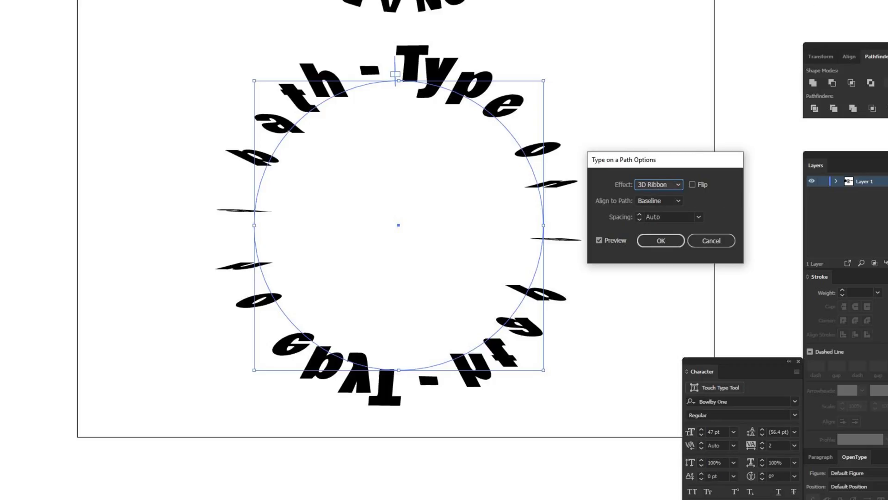
# Preview the Stair Step effect, then the Gravity effect, on the circular text
pyautogui.click(659, 184)
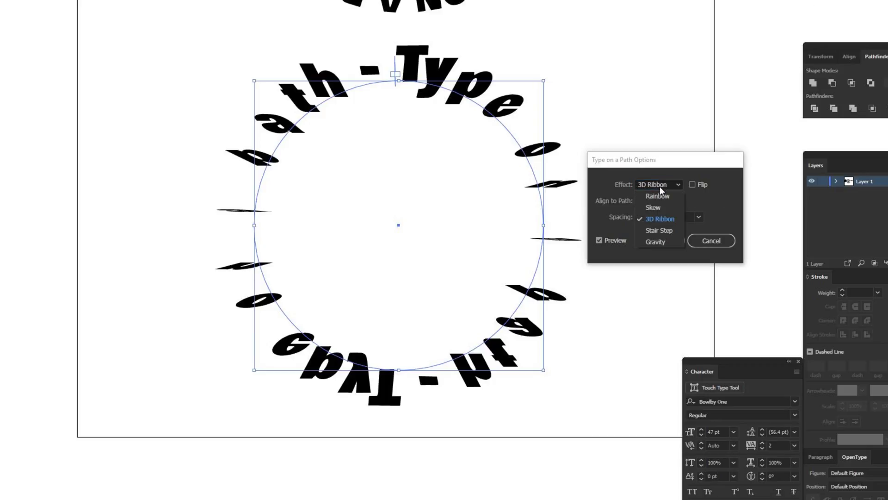
pyautogui.click(660, 231)
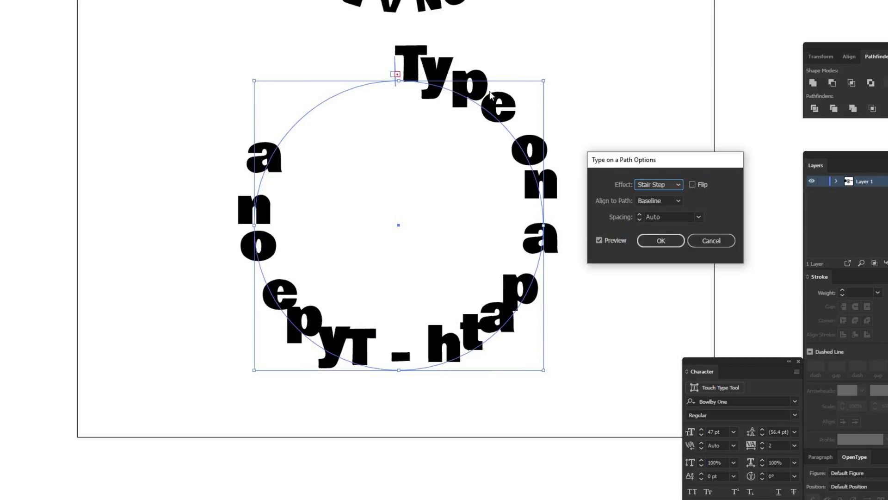
pyautogui.click(673, 184)
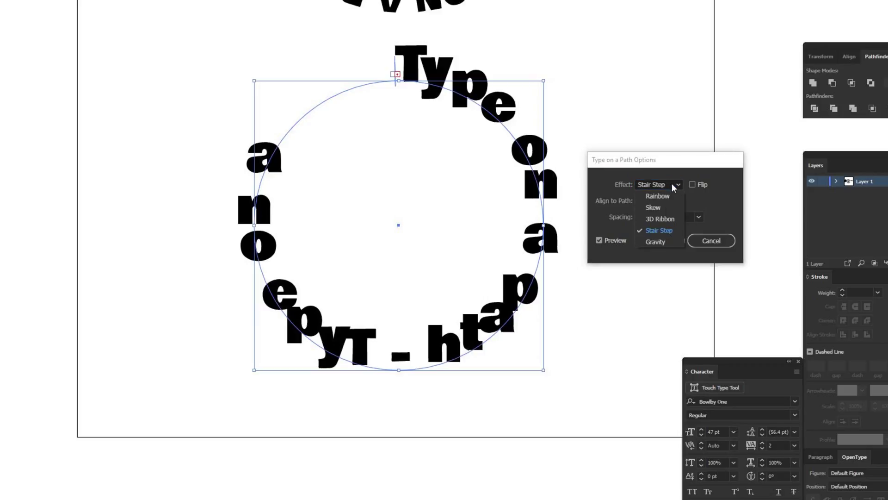
pyautogui.click(667, 242)
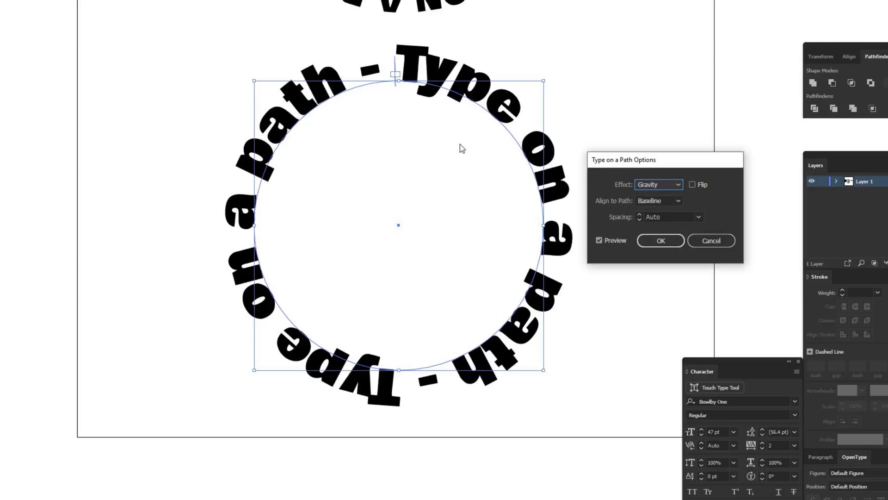
pyautogui.click(659, 184)
# Return the effect to Rainbow and try Flip before turning it back off
pyautogui.click(656, 196)
pyautogui.click(693, 185)
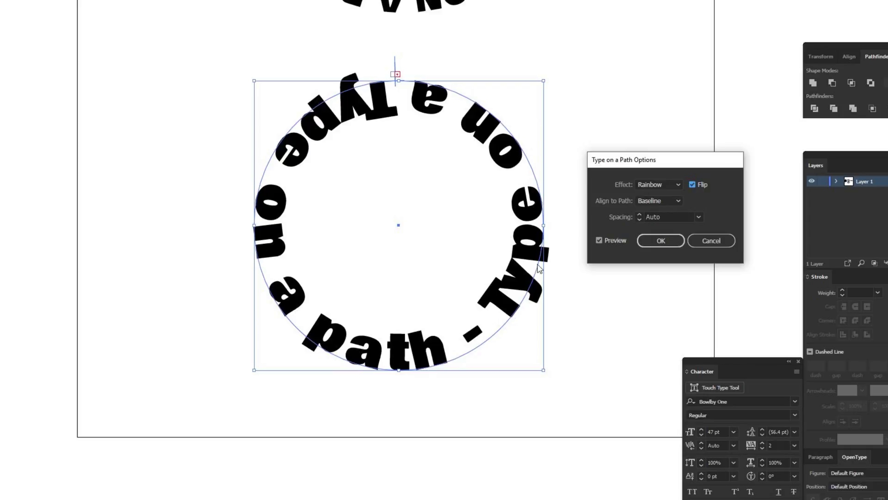
pyautogui.click(692, 183)
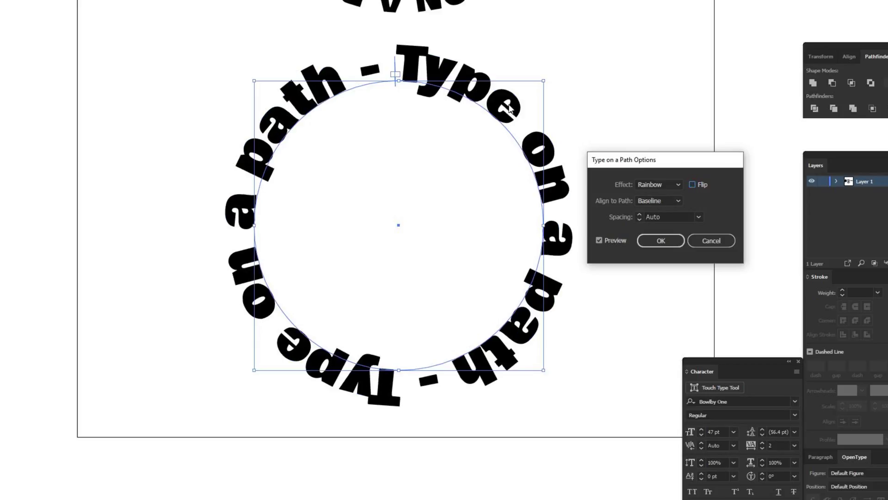
# Try Ascender, Descender and Center alignment, then apply Baseline alignment
pyautogui.click(677, 201)
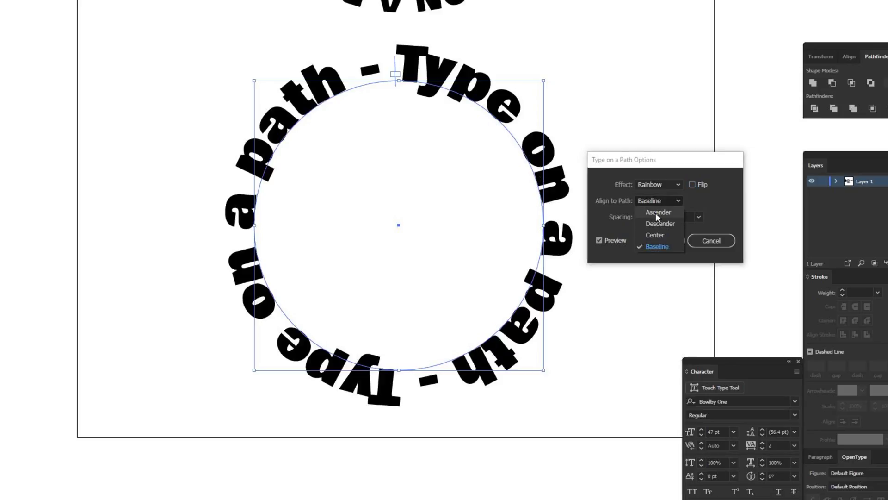
pyautogui.click(656, 213)
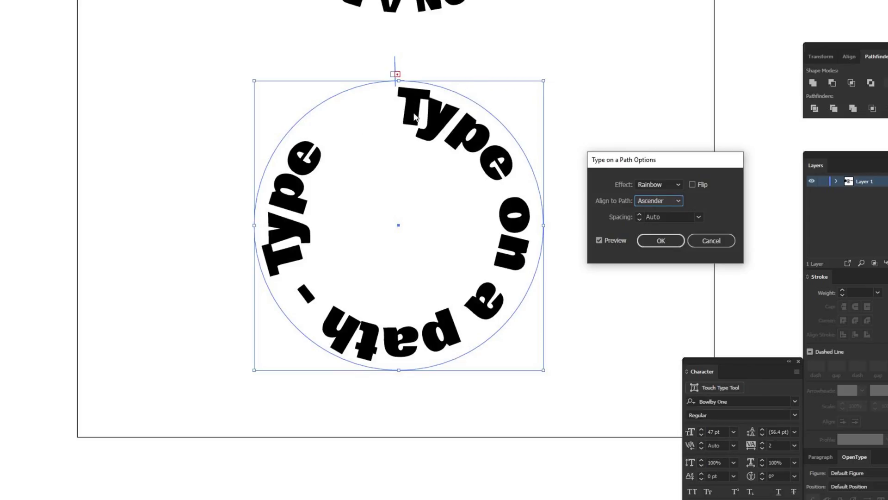
pyautogui.click(667, 200)
pyautogui.click(664, 223)
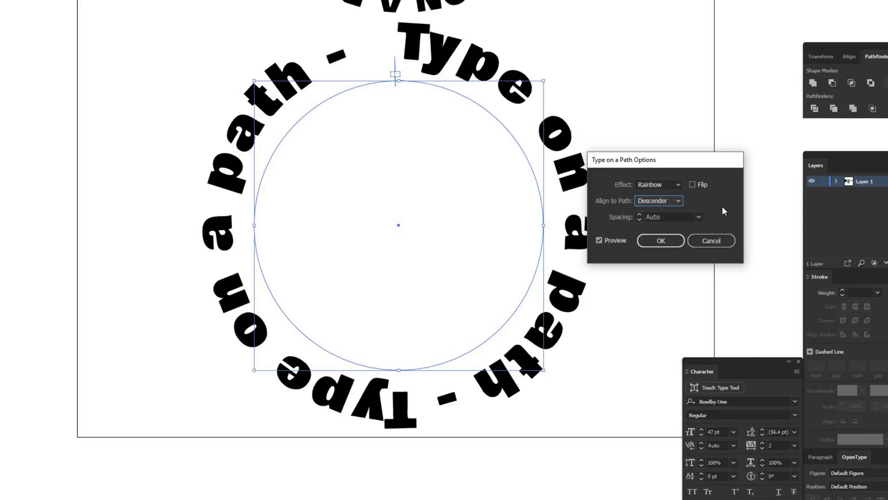
pyautogui.click(676, 202)
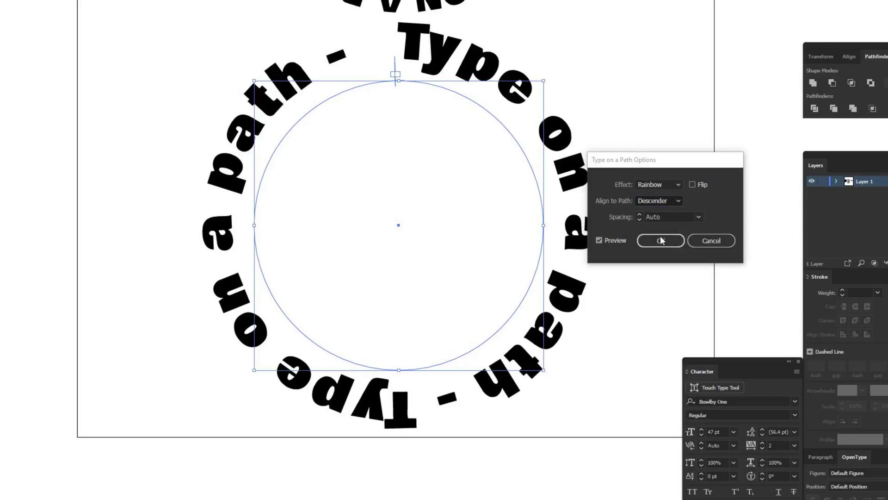
pyautogui.click(659, 235)
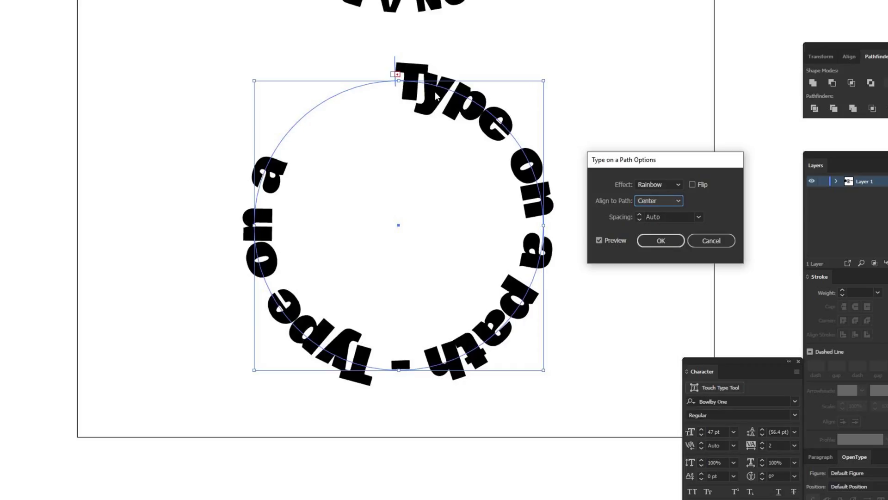
pyautogui.click(661, 200)
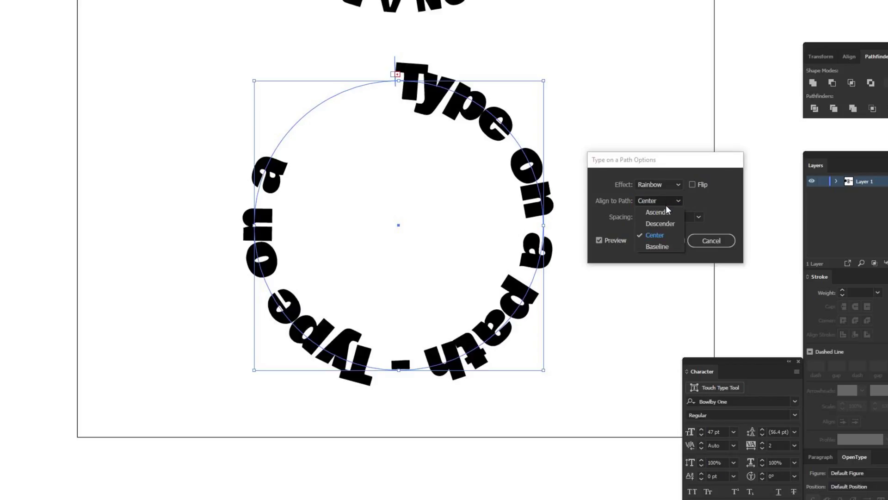
pyautogui.click(659, 246)
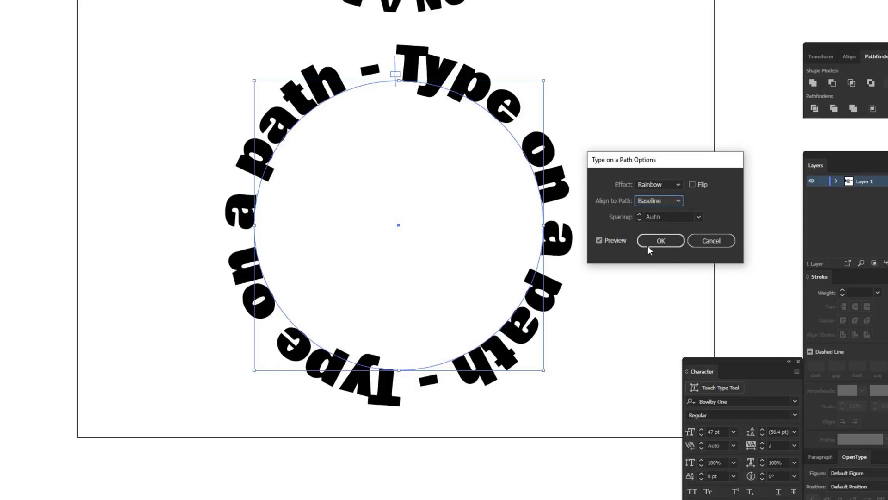
pyautogui.click(658, 241)
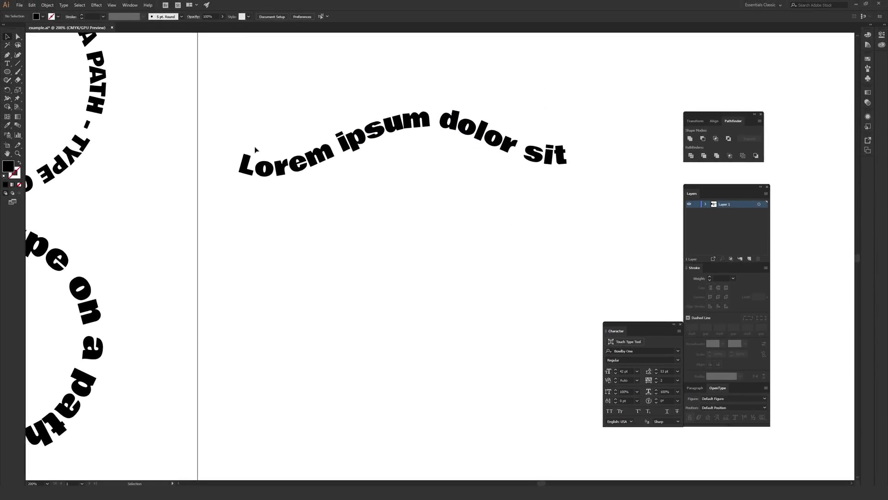
# Draw a new wavy Paintbrush stroke below the existing wavy text
pyautogui.click(247, 172)
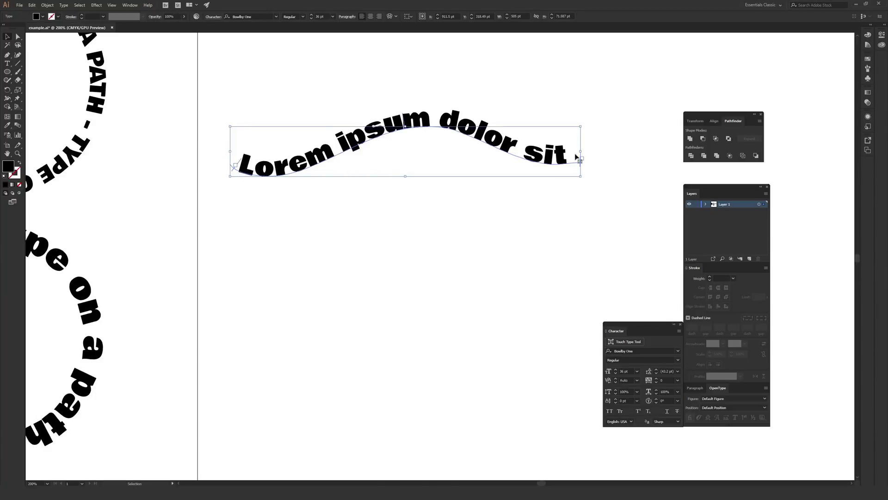
pyautogui.click(438, 253)
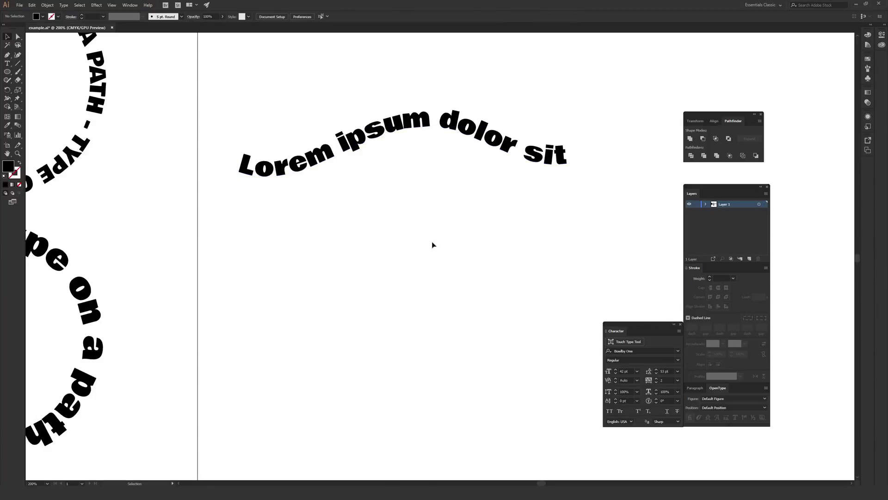
pyautogui.click(18, 71)
pyautogui.moveTo(218, 262)
pyautogui.mouseDown()
pyautogui.moveTo(239, 272)
pyautogui.moveTo(327, 274)
pyautogui.moveTo(404, 250)
pyautogui.moveTo(476, 252)
pyautogui.moveTo(555, 272)
pyautogui.moveTo(595, 267)
pyautogui.mouseUp()
pyautogui.press('v')
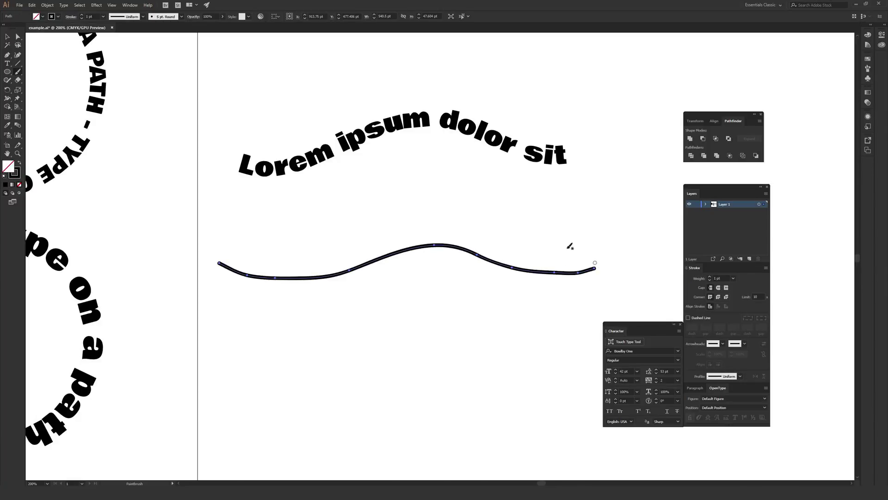
# Run 'Lorem ipsum dolor' along the new stroke with the Type on a Path tool
pyautogui.click(7, 63)
pyautogui.click(59, 80)
pyautogui.click(221, 262)
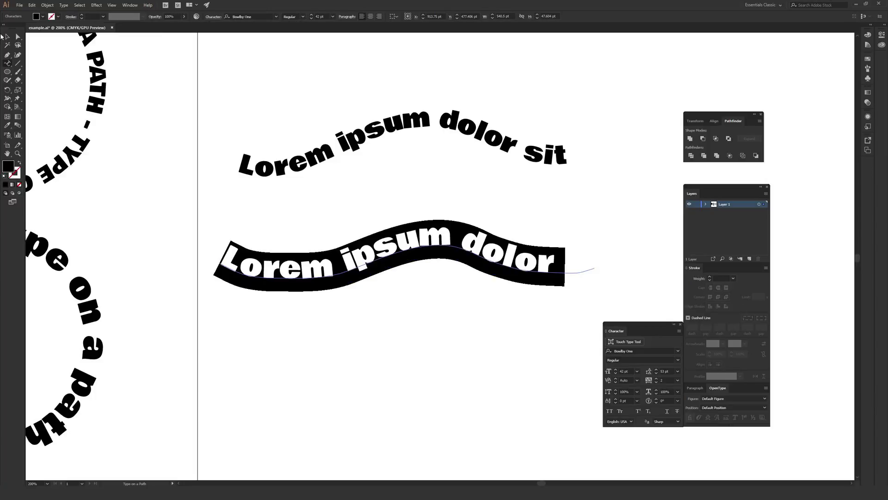
pyautogui.click(7, 36)
pyautogui.click(410, 209)
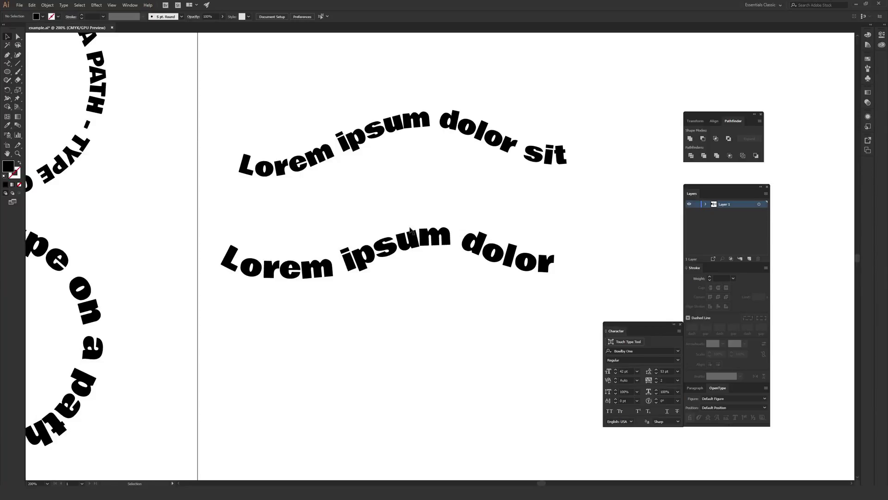
pyautogui.click(411, 247)
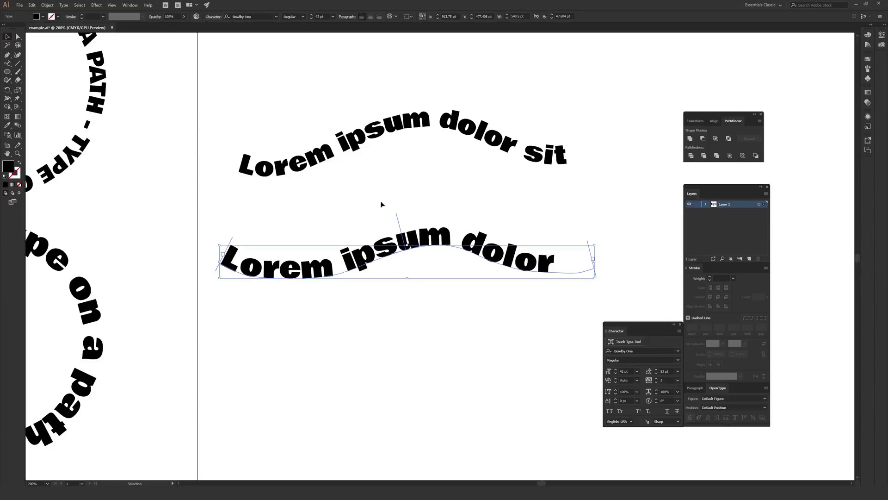
pyautogui.click(64, 5)
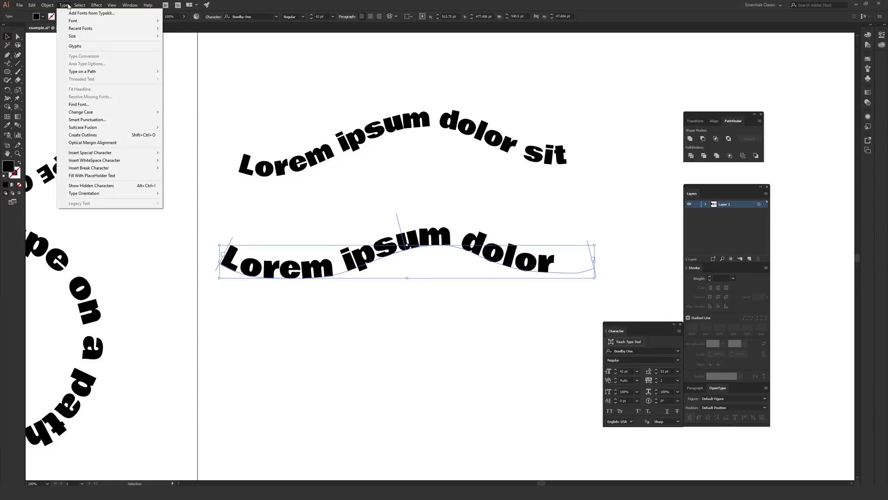
# Open Type on a Path Options, move the dialog off the text, then cancel it
pyautogui.moveTo(93, 75)
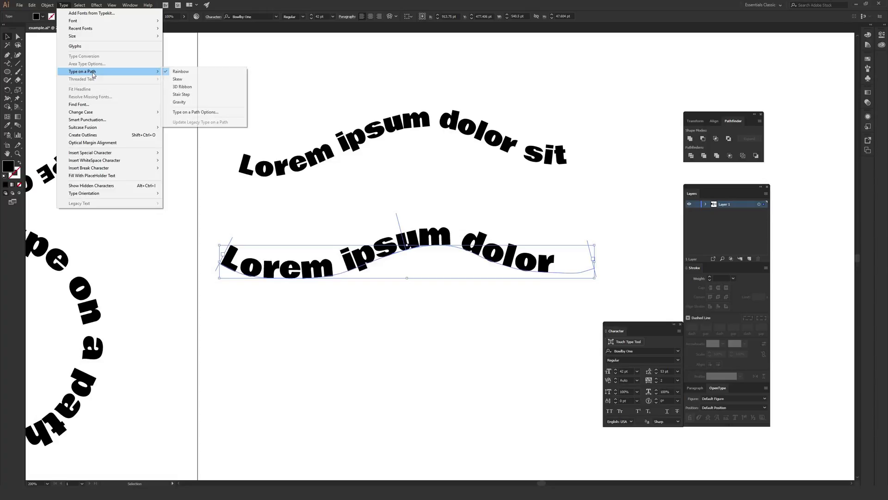
pyautogui.click(231, 112)
pyautogui.click(569, 155)
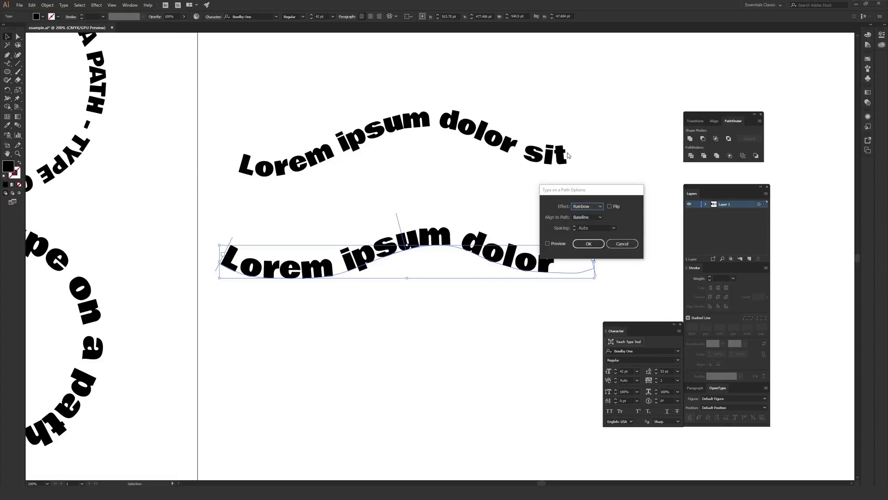
pyautogui.moveTo(601, 190); pyautogui.dragTo(637, 226)
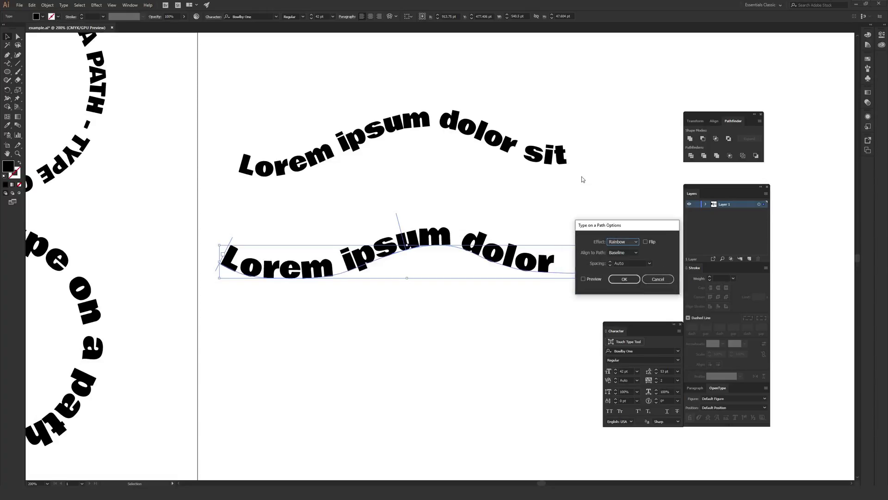
pyautogui.click(657, 279)
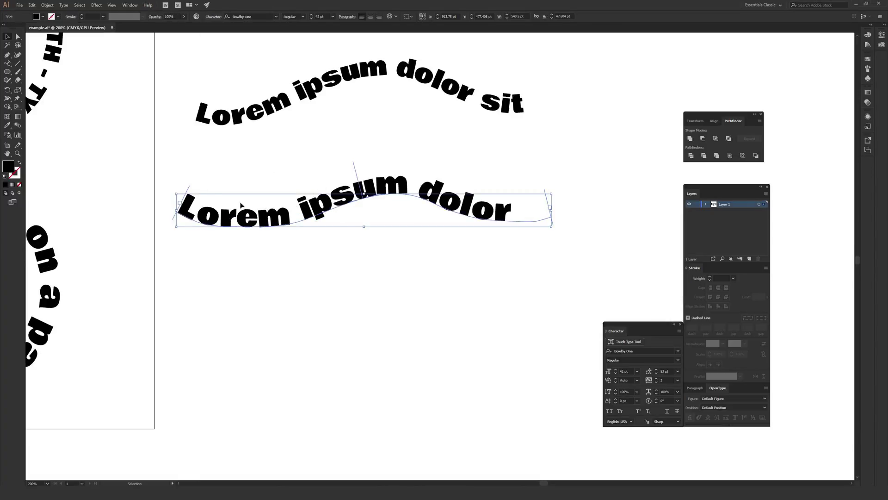
# Reopen Type on a Path Options, place the dialog just below the text, and open the Effect list
pyautogui.click(64, 5)
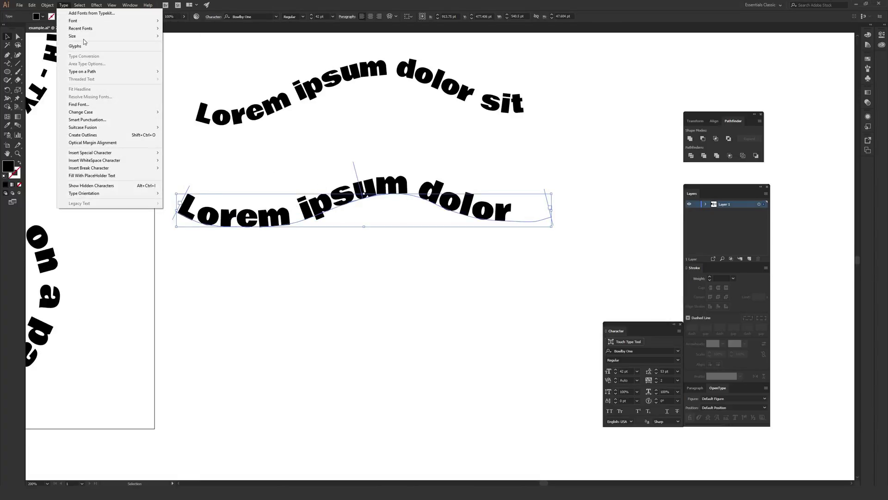
pyautogui.moveTo(98, 74)
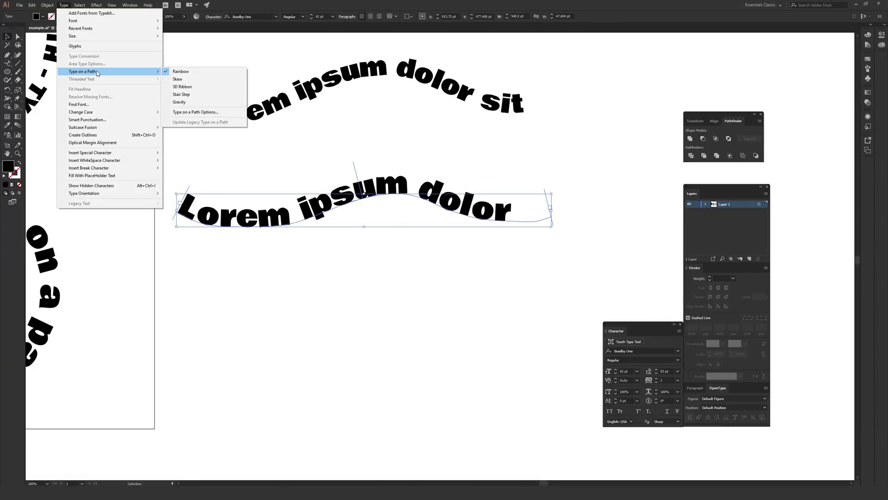
pyautogui.click(204, 113)
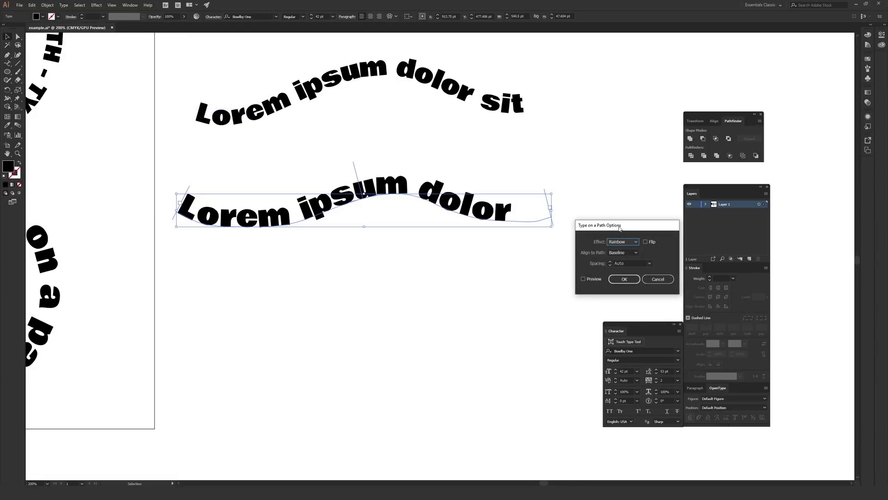
pyautogui.moveTo(619, 227); pyautogui.dragTo(383, 238)
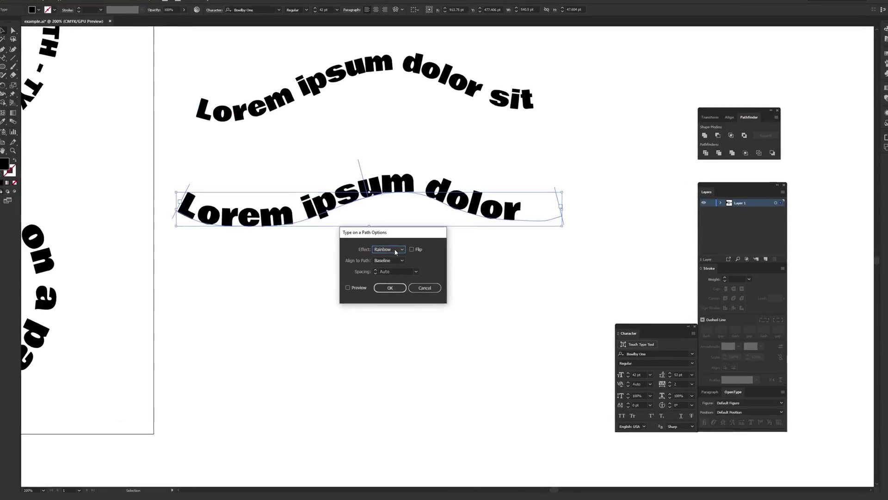
pyautogui.click(389, 250)
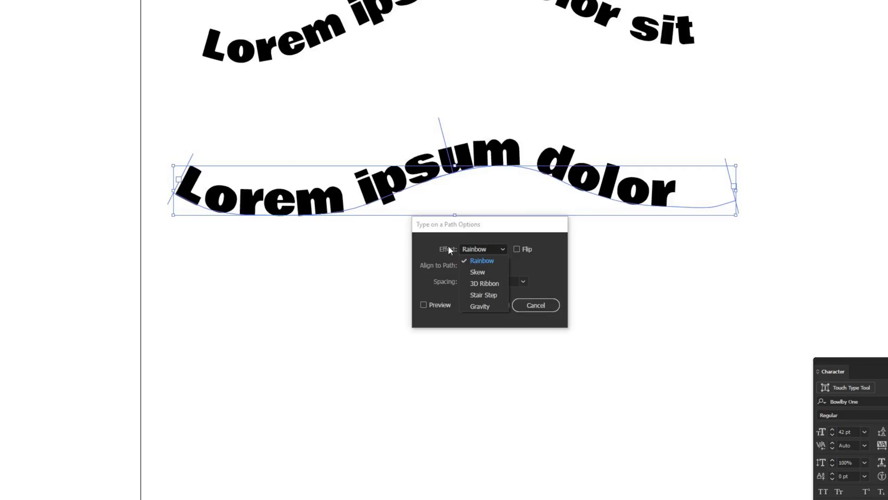
# Choose the Skew effect with Preview turned on
pyautogui.click(489, 273)
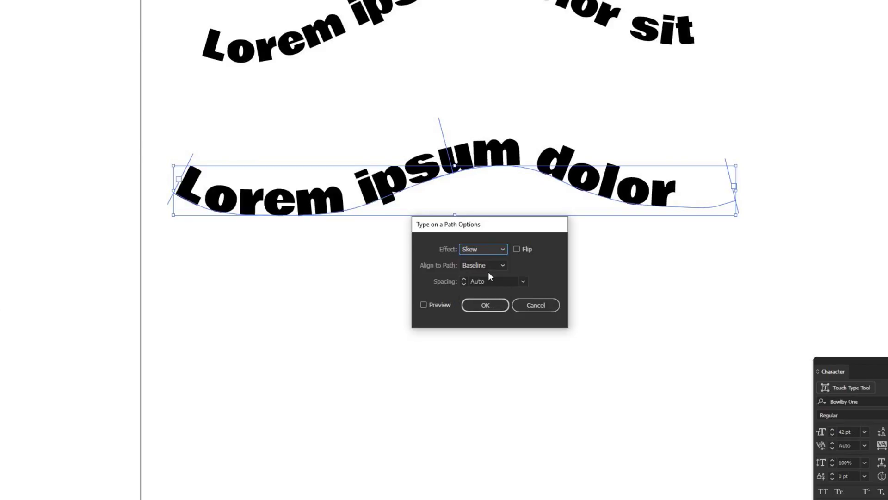
pyautogui.click(424, 304)
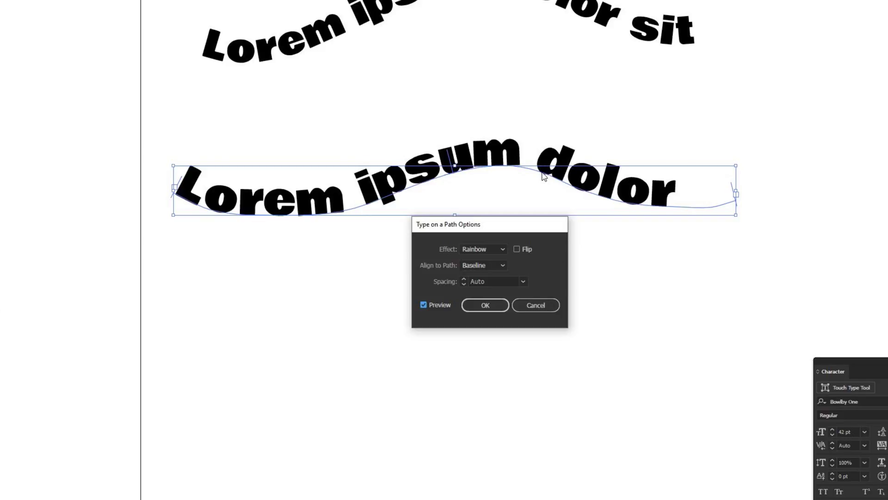
pyautogui.click(495, 249)
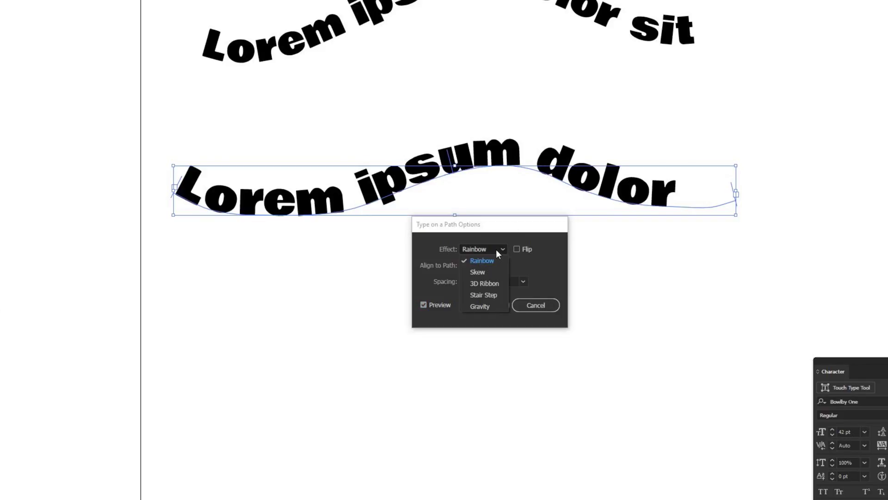
pyautogui.click(487, 273)
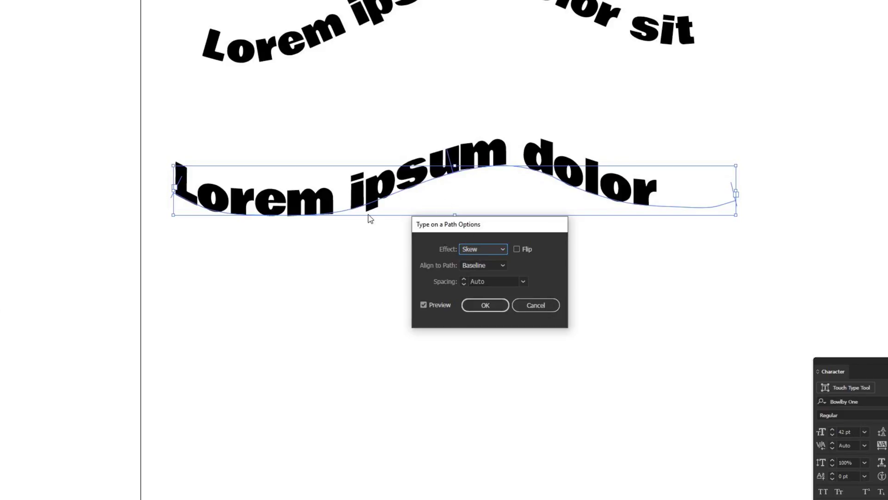
# Preview the 3D Ribbon, Stair Step and Gravity effects in turn
pyautogui.click(483, 254)
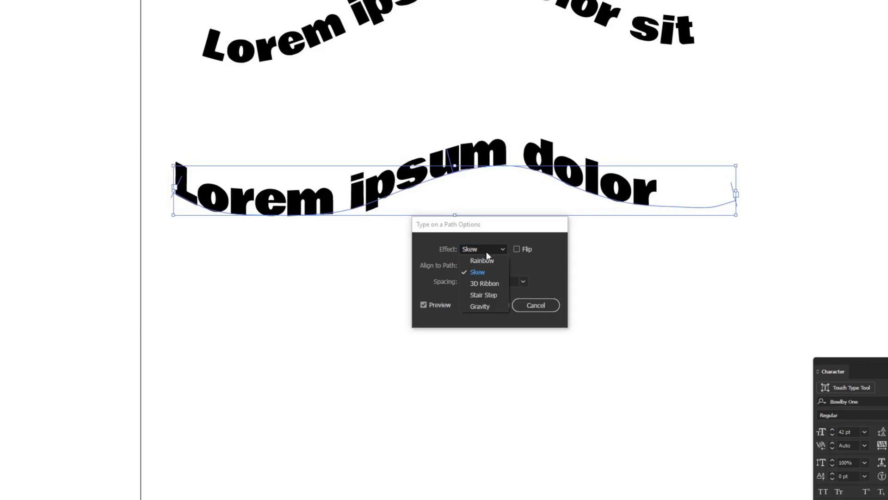
pyautogui.click(491, 279)
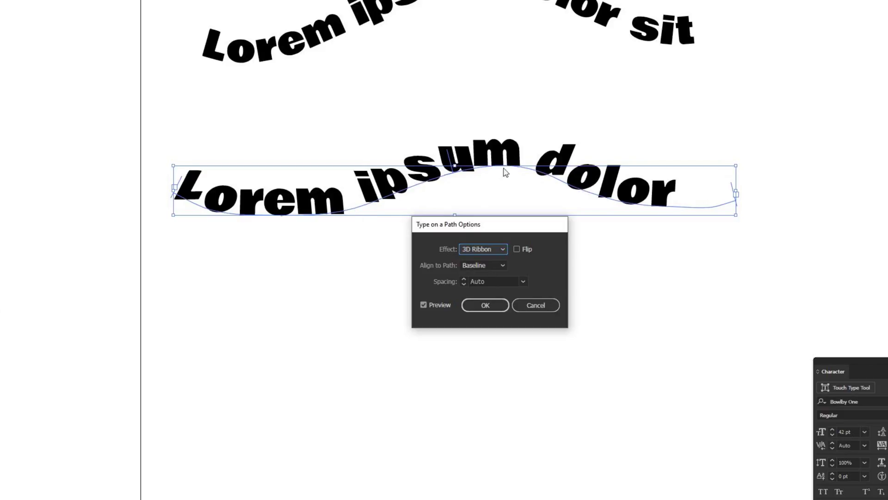
pyautogui.click(481, 252)
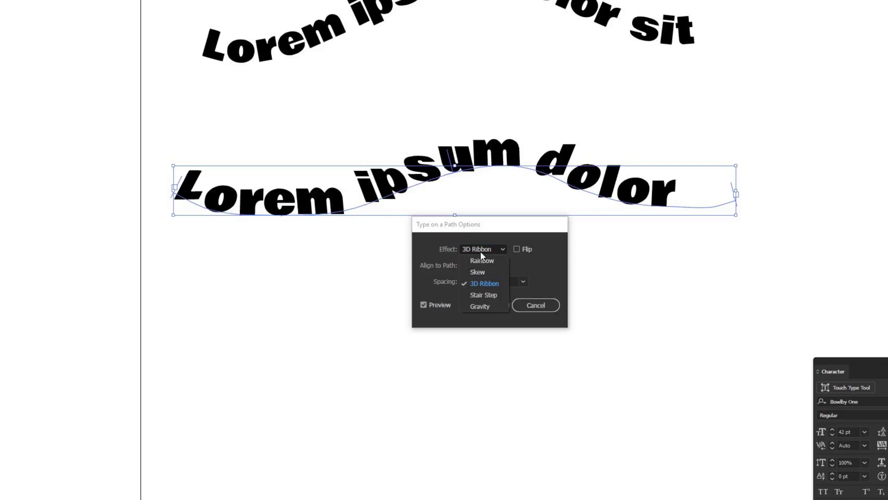
pyautogui.click(489, 295)
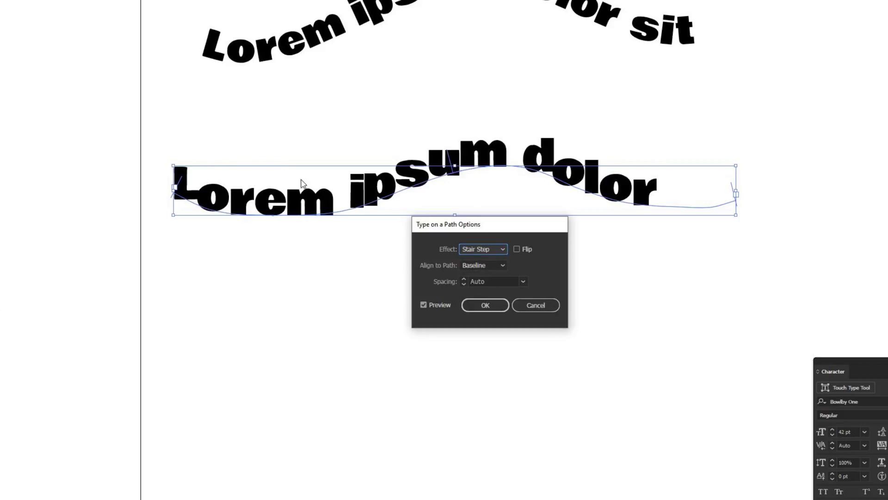
pyautogui.click(494, 250)
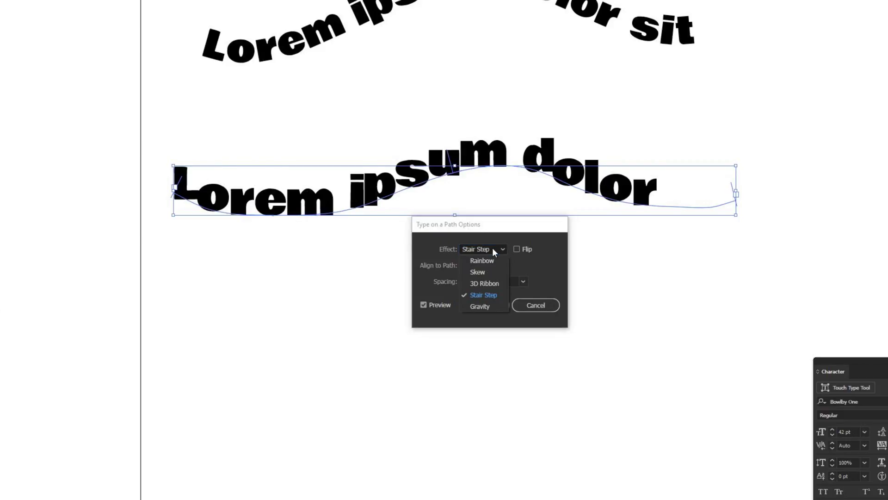
pyautogui.click(489, 307)
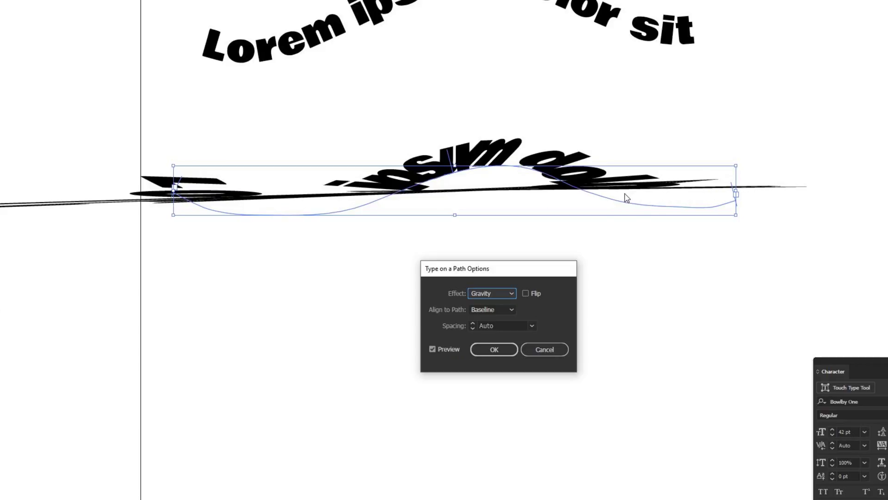
# Set the path text effect back to Rainbow and accept the options with OK
pyautogui.click(501, 293)
pyautogui.click(499, 305)
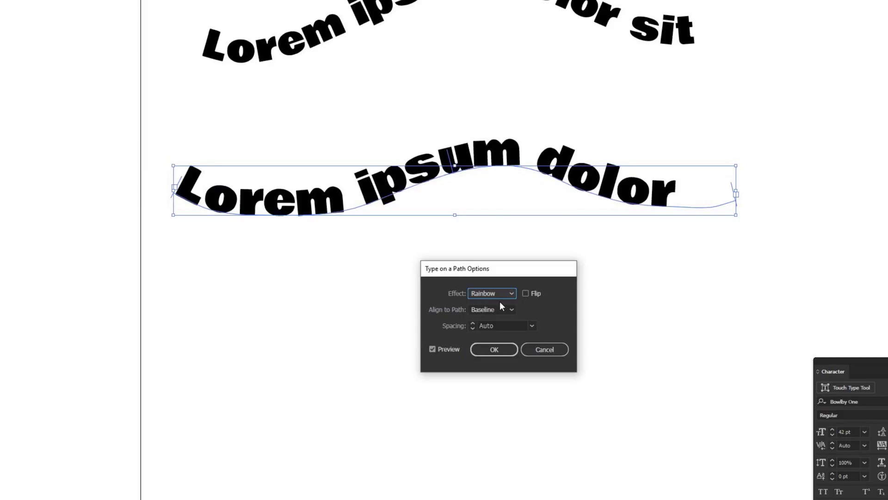
pyautogui.hotkey('alt', 'p')
pyautogui.click(514, 350)
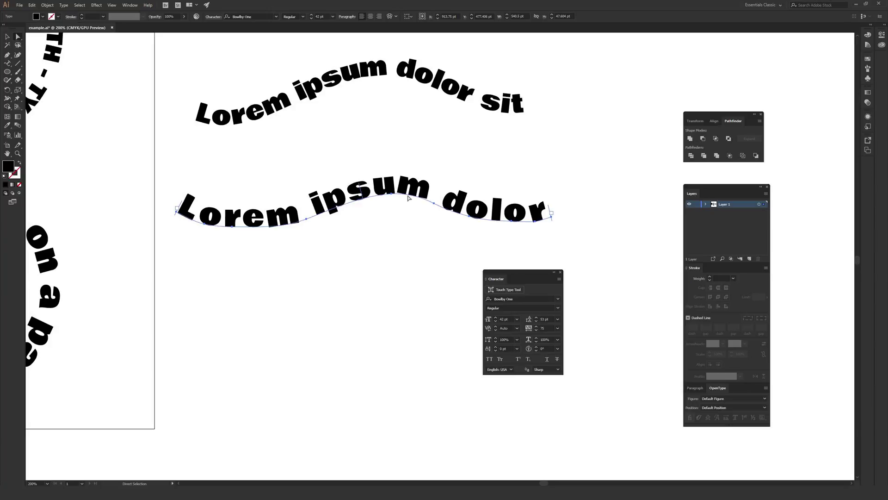
pyautogui.click(434, 204)
# Drag an anchor point under 'dolor' to reshape the wave
pyautogui.moveTo(435, 207)
pyautogui.mouseDown()
pyautogui.moveTo(430, 218)
pyautogui.moveTo(470, 232)
pyautogui.moveTo(501, 229)
pyautogui.mouseUp()
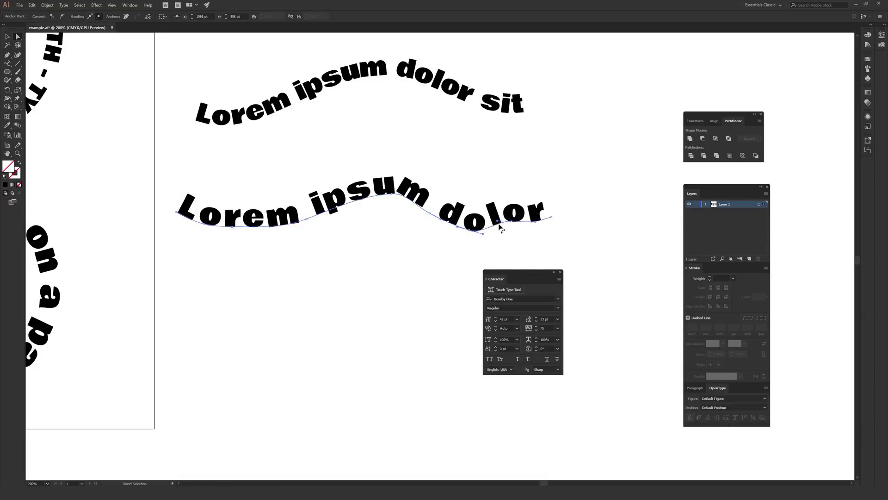
pyautogui.click(514, 225)
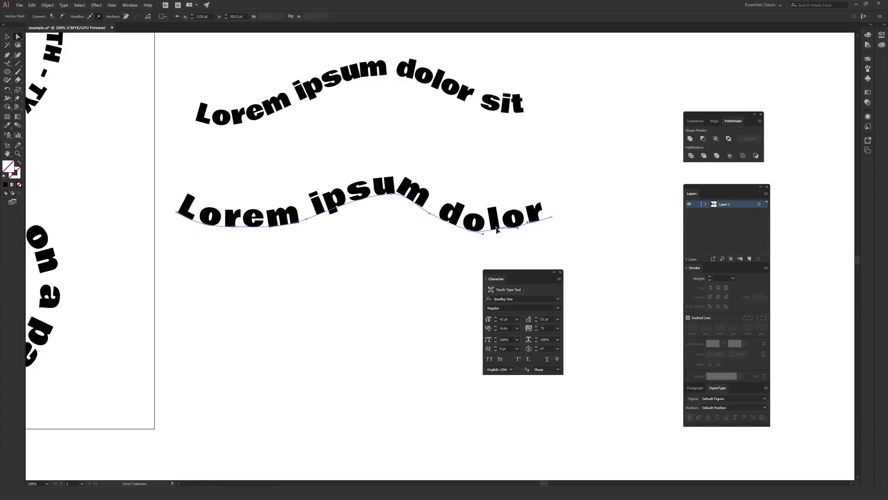
pyautogui.click(496, 230)
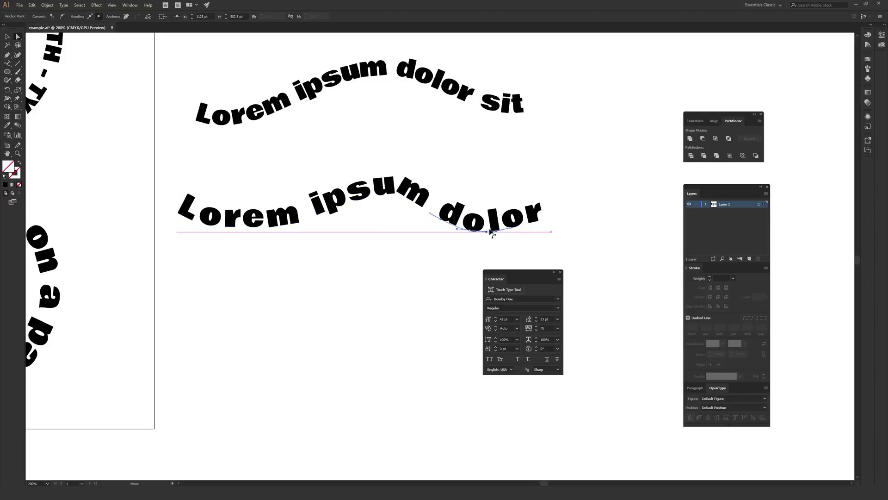
pyautogui.click(509, 178)
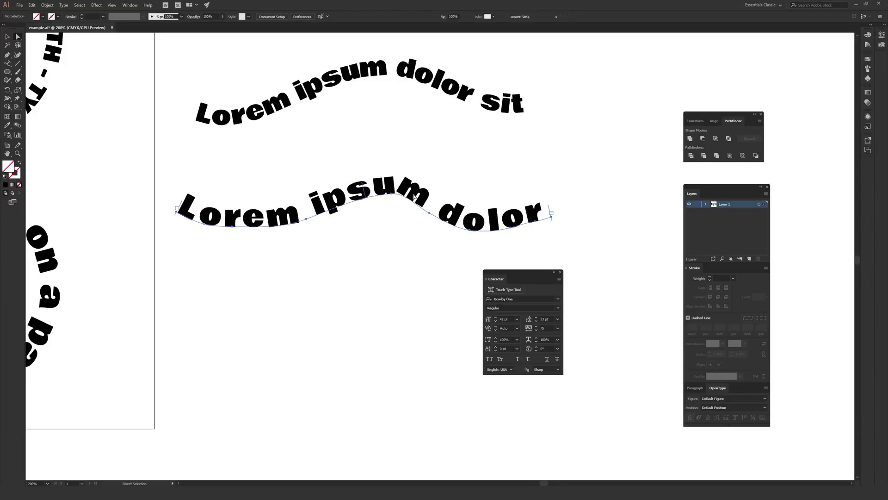
# Move two more anchors under 'dolor' slightly upward to refine the curve
pyautogui.click(396, 193)
pyautogui.click(399, 199)
pyautogui.click(399, 199)
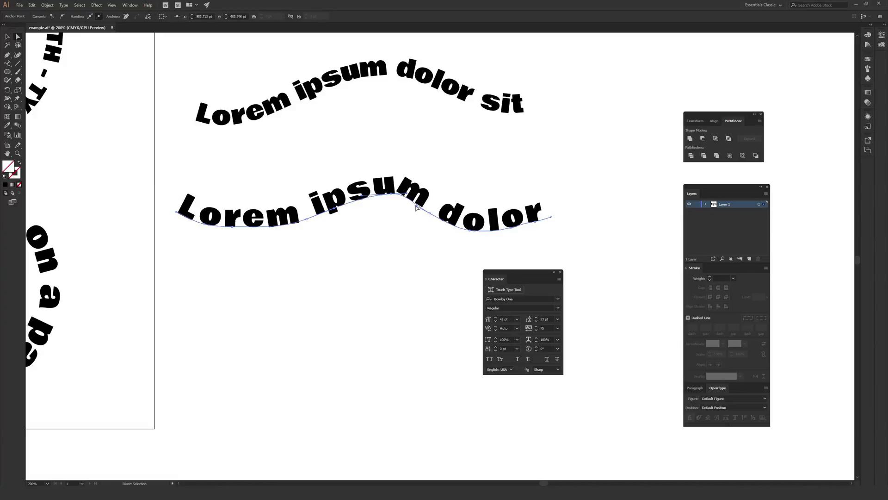
pyautogui.moveTo(431, 216)
pyautogui.mouseDown()
pyautogui.moveTo(456, 216)
pyautogui.moveTo(438, 207)
pyautogui.mouseUp()
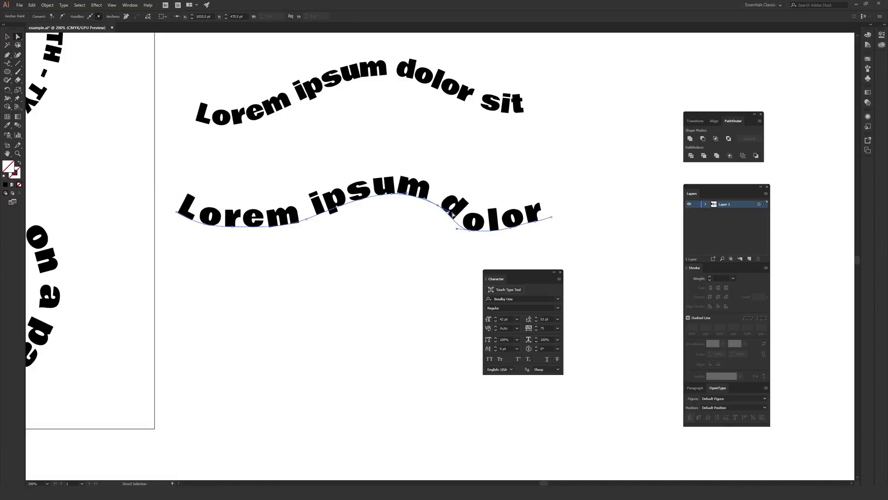
pyautogui.moveTo(470, 232)
pyautogui.mouseDown()
pyautogui.moveTo(459, 216)
pyautogui.moveTo(460, 225)
pyautogui.mouseUp()
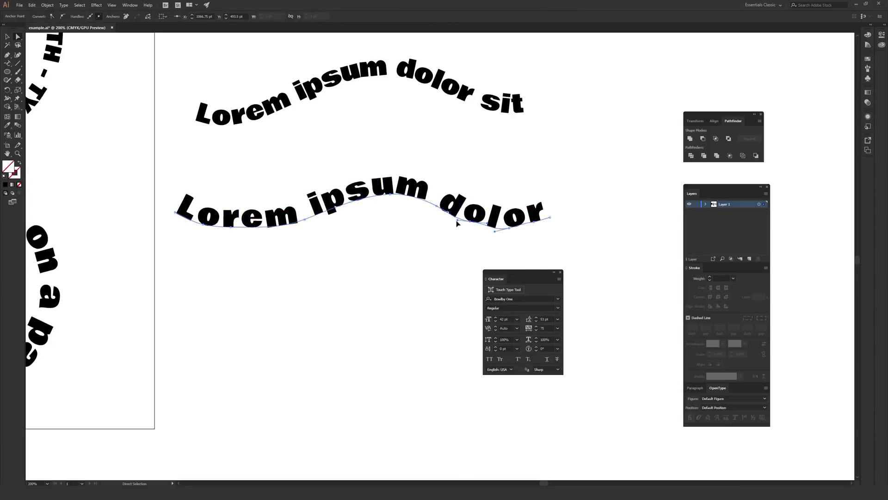
pyautogui.click(490, 172)
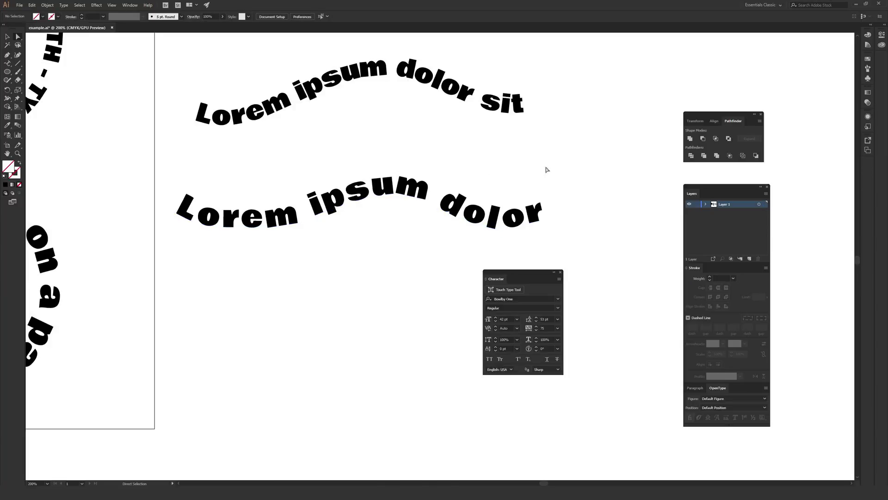
pyautogui.press('v')
pyautogui.click(393, 199)
# Duplicate the wavy path text and drop the copy below the original
pyautogui.moveTo(377, 236); pyautogui.dragTo(376, 191)
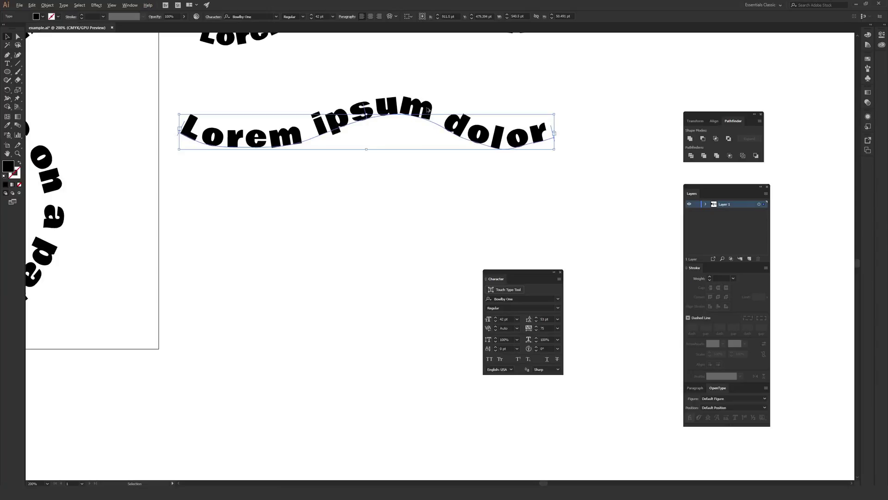
pyautogui.keyDown('alt'); pyautogui.moveTo(428, 118); pyautogui.dragTo(427, 266); pyautogui.keyUp('alt')
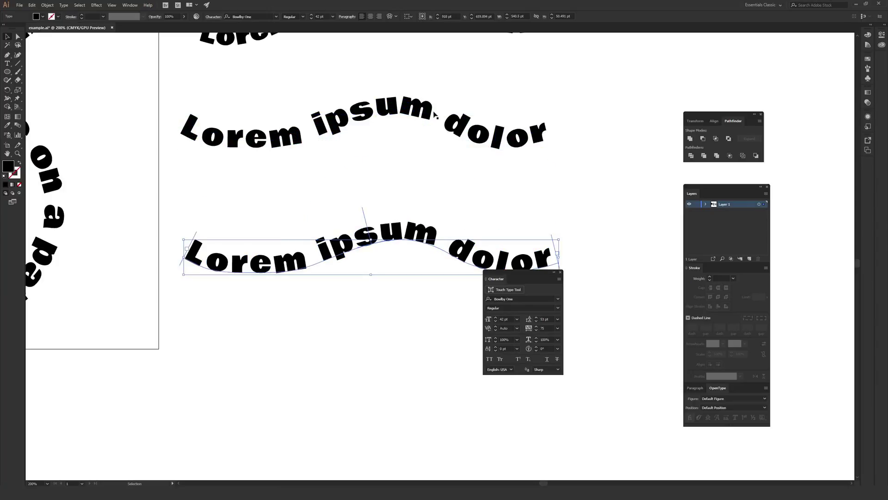
pyautogui.moveTo(384, 209); pyautogui.dragTo(390, 140)
# Convert the copied text to outlines and ungroup it into separate letters
pyautogui.rightClick(395, 158)
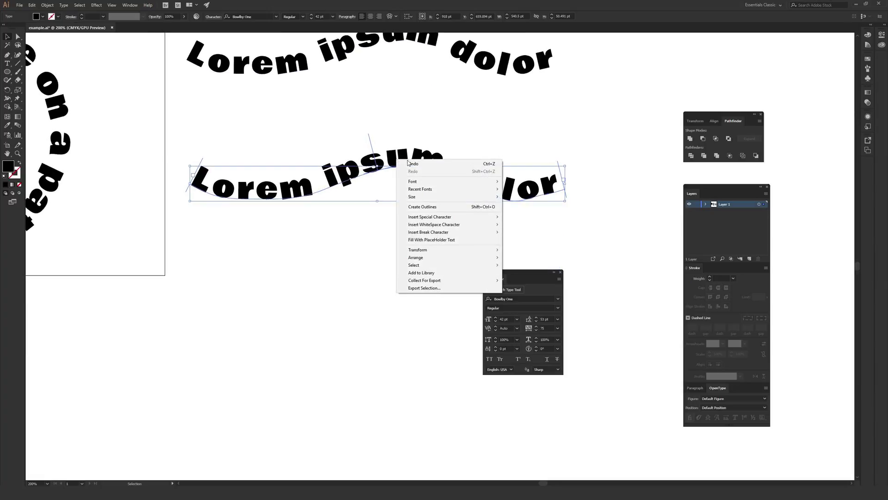
pyautogui.click(433, 207)
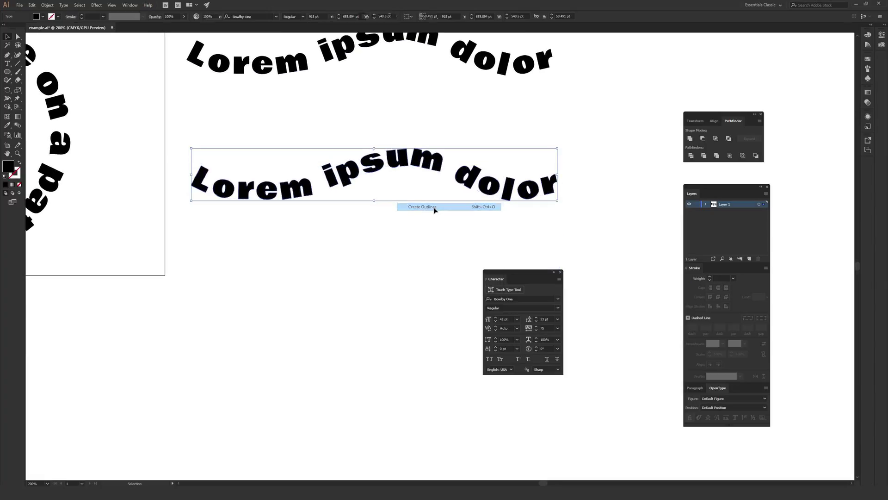
pyautogui.rightClick(430, 156)
pyautogui.click(458, 213)
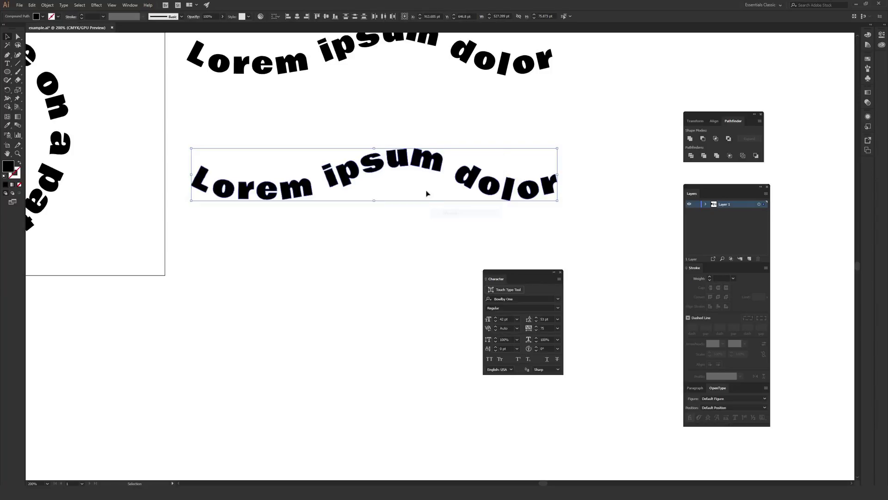
# Tilt the outlined 'm' and rotate it back upright, leaving it nudged 3.5 pt right
pyautogui.click(432, 167)
pyautogui.moveTo(445, 147)
pyautogui.mouseDown()
pyautogui.moveTo(444, 158)
pyautogui.moveTo(409, 175)
pyautogui.moveTo(445, 160)
pyautogui.mouseUp()
pyautogui.click(442, 134)
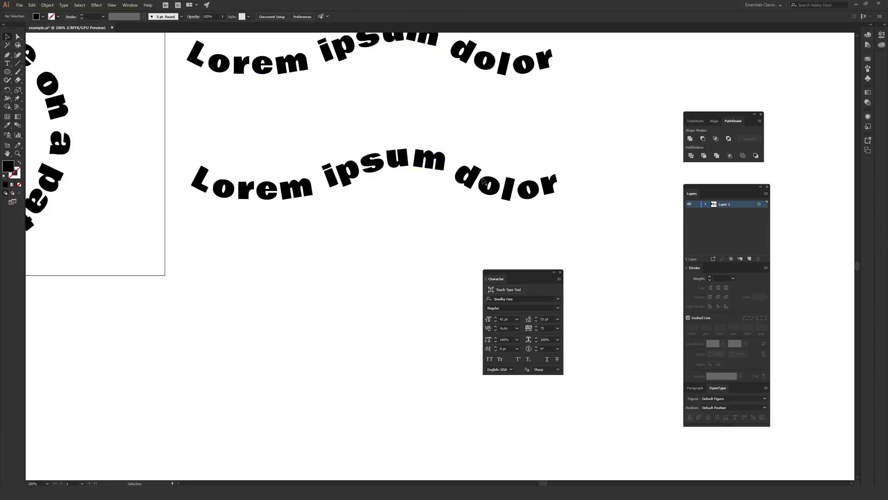
pyautogui.click(461, 175)
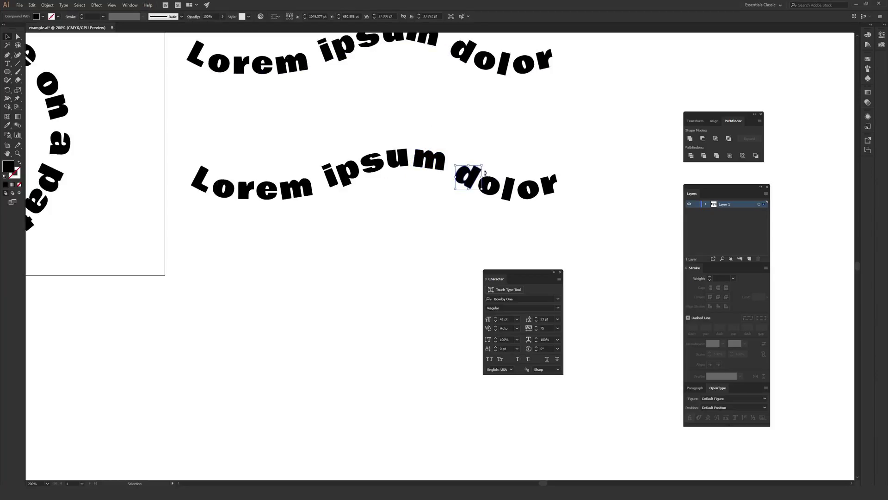
pyautogui.click(502, 143)
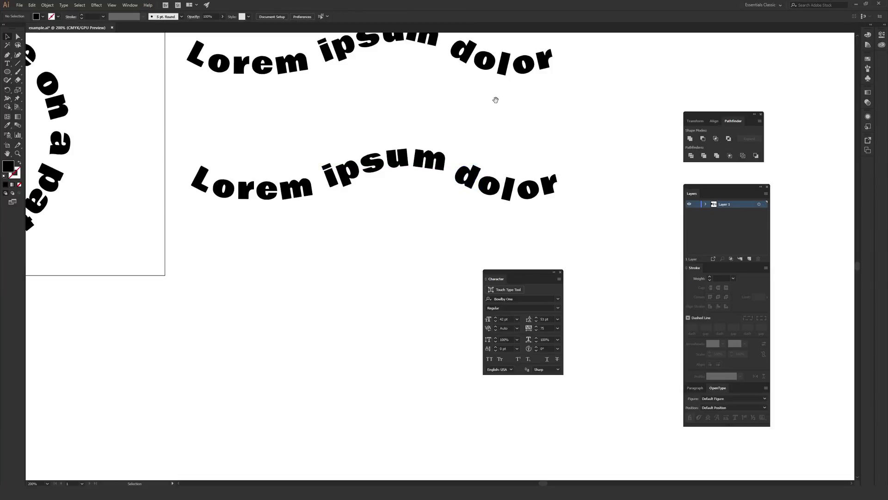
# Replace the selected words in the upper path text with 'change' so it reads 'Lorem change'
pyautogui.moveTo(495, 100); pyautogui.dragTo(504, 172)
pyautogui.press('t')
pyautogui.click(501, 134)
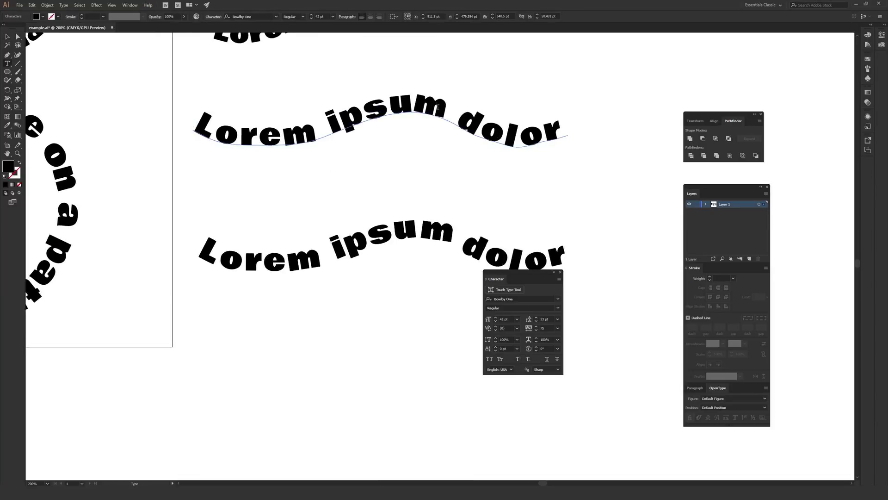
pyautogui.moveTo(437, 107); pyautogui.dragTo(331, 122)
pyautogui.write('change')
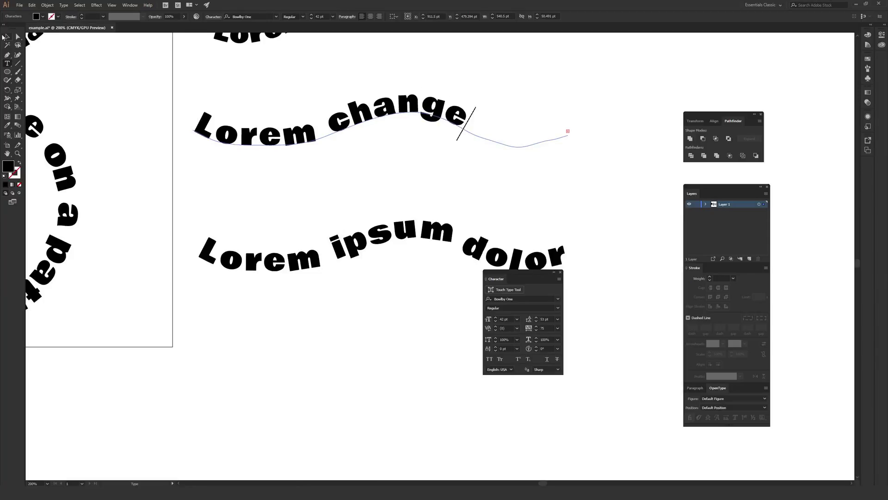
pyautogui.press('Escape')
pyautogui.click(416, 194)
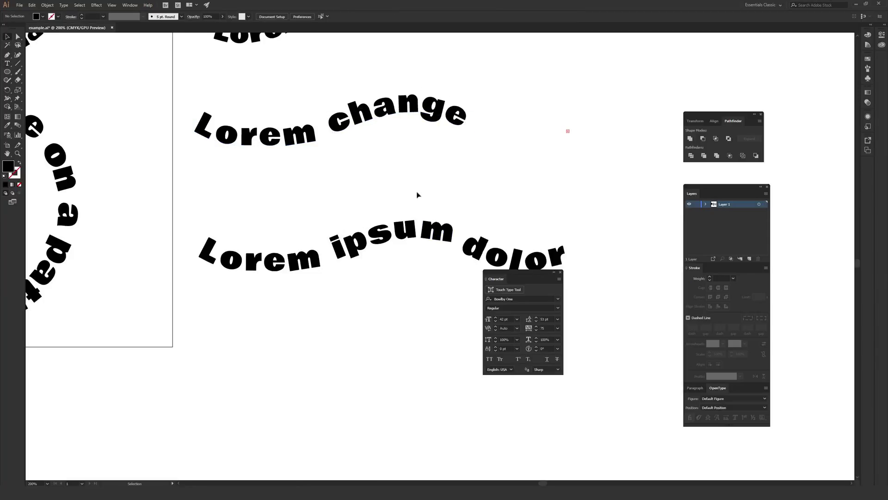